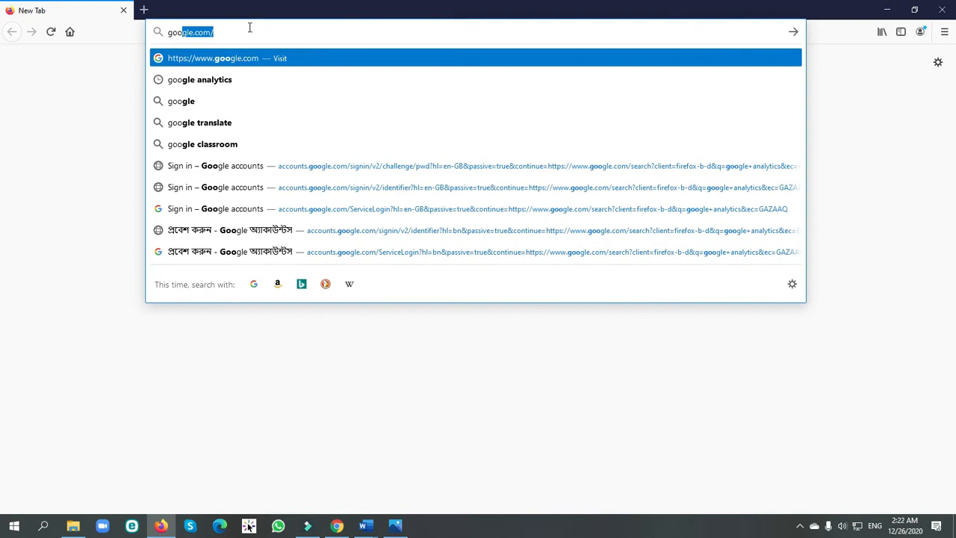
Step: Search Google for "google analytics" and open the analytics.google.com result
{"action": "left_click", "coordinate": [236, 87]}
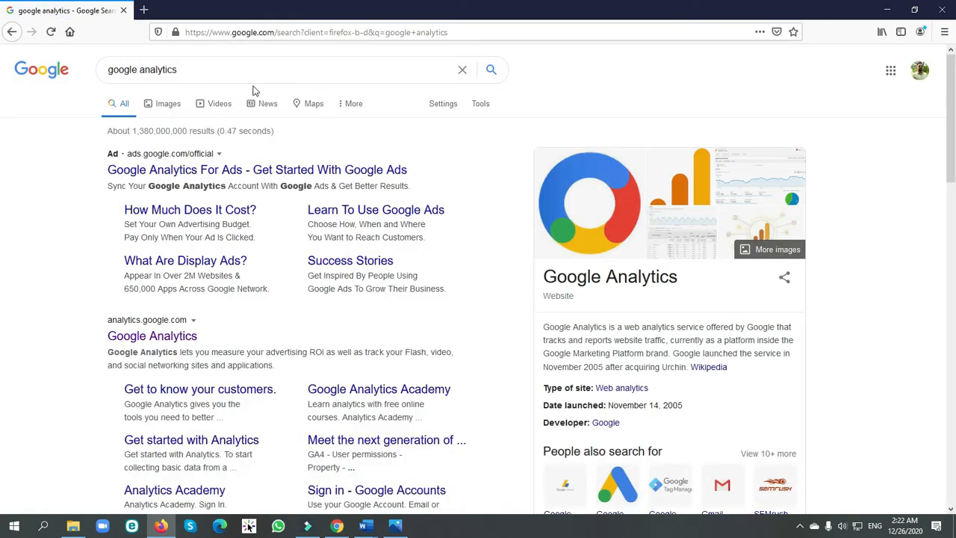
{"action": "scroll", "coordinate": [268, 123], "scroll_direction": "down", "scroll_amount": 2}
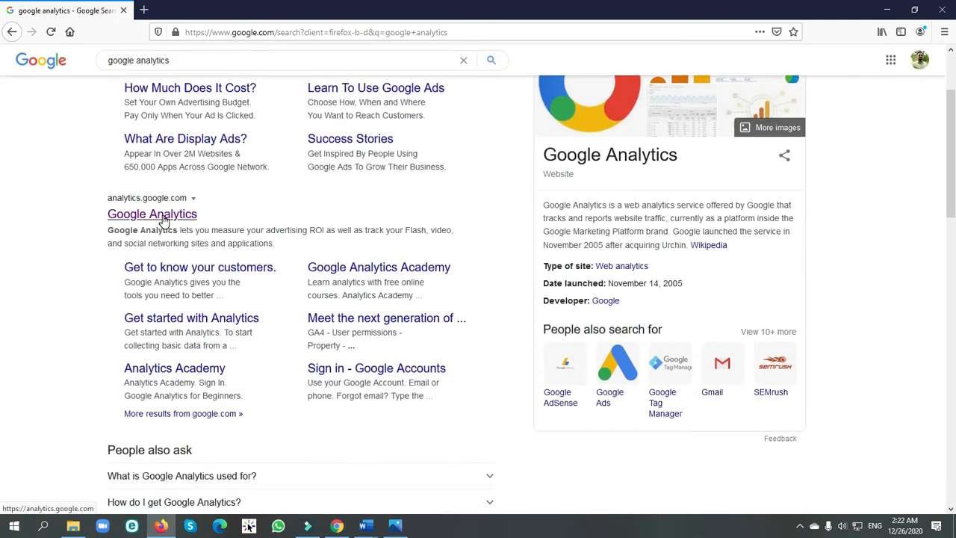
{"action": "left_click", "coordinate": [165, 217]}
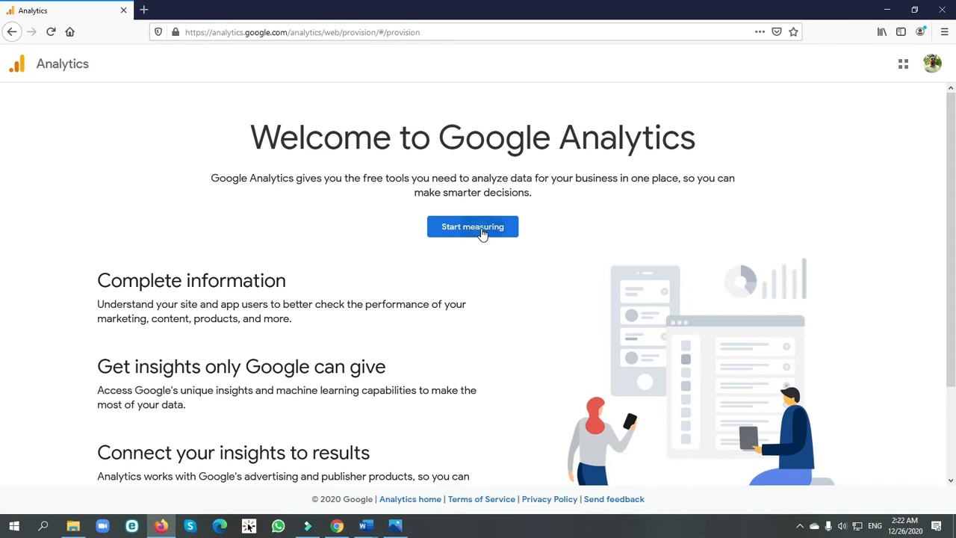
Step: Start measuring, name the new account "Gift Offers" with all data sharing options kept on, and continue to the property setup
{"action": "left_click", "coordinate": [482, 233]}
{"action": "scroll", "coordinate": [329, 209], "scroll_direction": "down", "scroll_amount": 2}
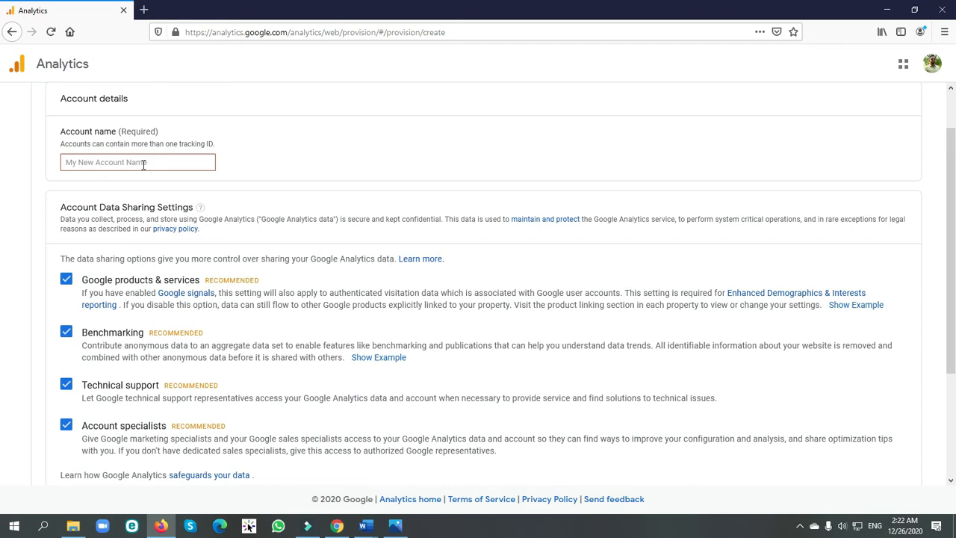
{"action": "left_click", "coordinate": [146, 161]}
{"action": "type", "text": "Gift Offers"}
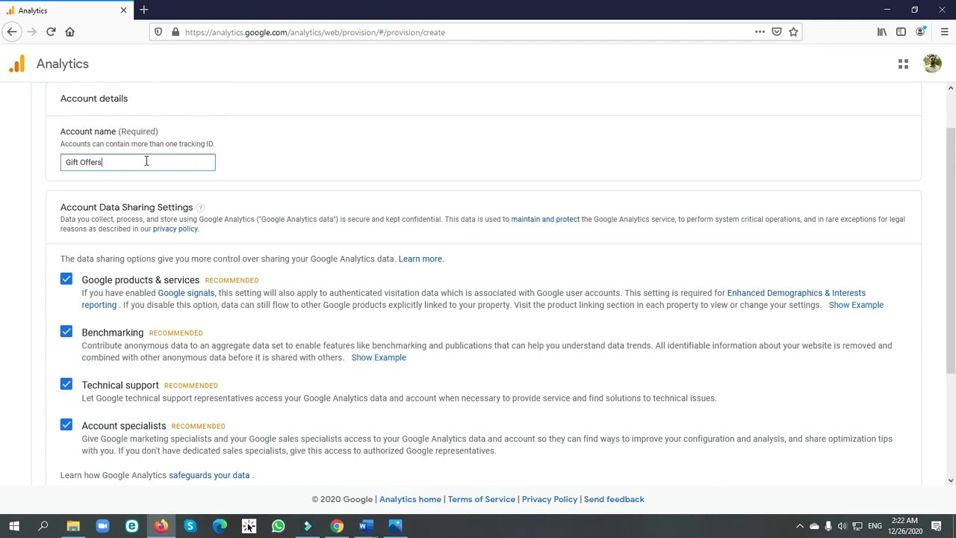
{"action": "scroll", "coordinate": [142, 201], "scroll_direction": "down", "scroll_amount": 3}
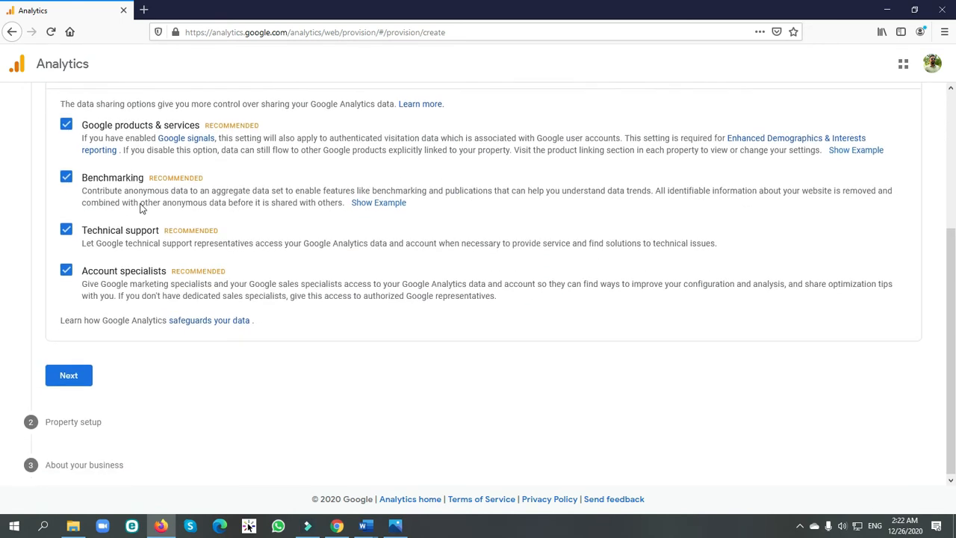
{"action": "left_click", "coordinate": [69, 374]}
Step: Name the property "Gift card Offer", set its reporting time zone to Bangladesh, and continue to the business information
{"action": "left_click", "coordinate": [75, 230]}
{"action": "left_click", "coordinate": [86, 231]}
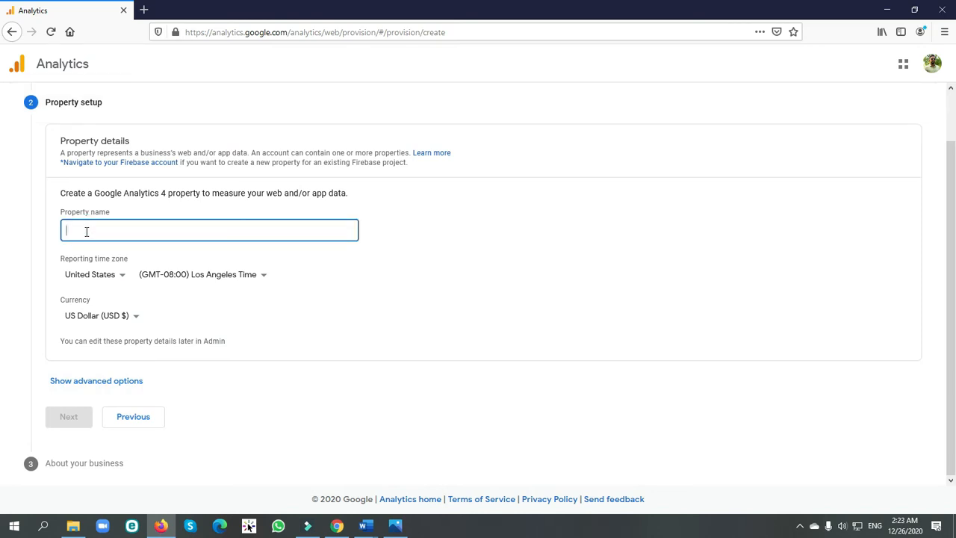
{"action": "type", "text": "Gift card Offer"}
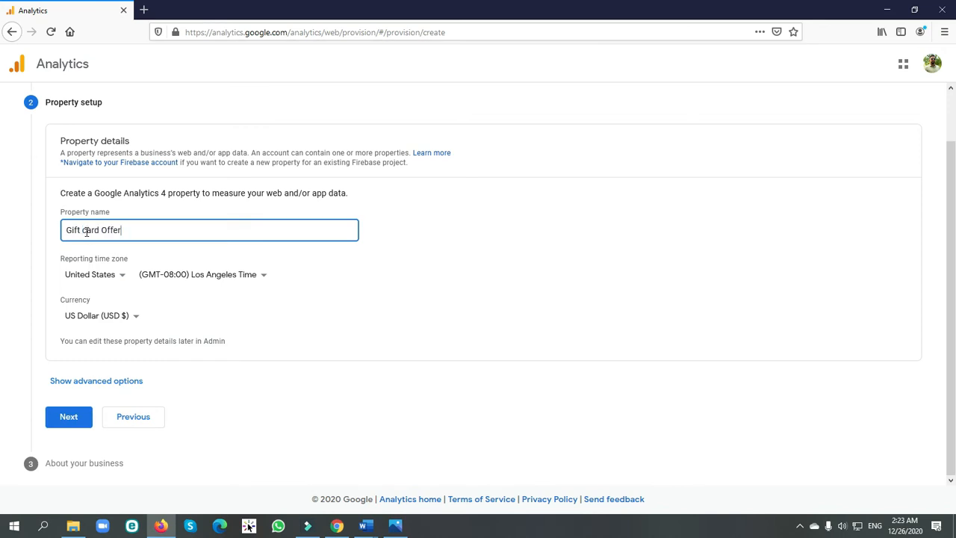
{"action": "left_click", "coordinate": [122, 278]}
{"action": "scroll", "coordinate": [128, 334], "scroll_direction": "down", "scroll_amount": 3}
{"action": "left_click", "coordinate": [133, 407]}
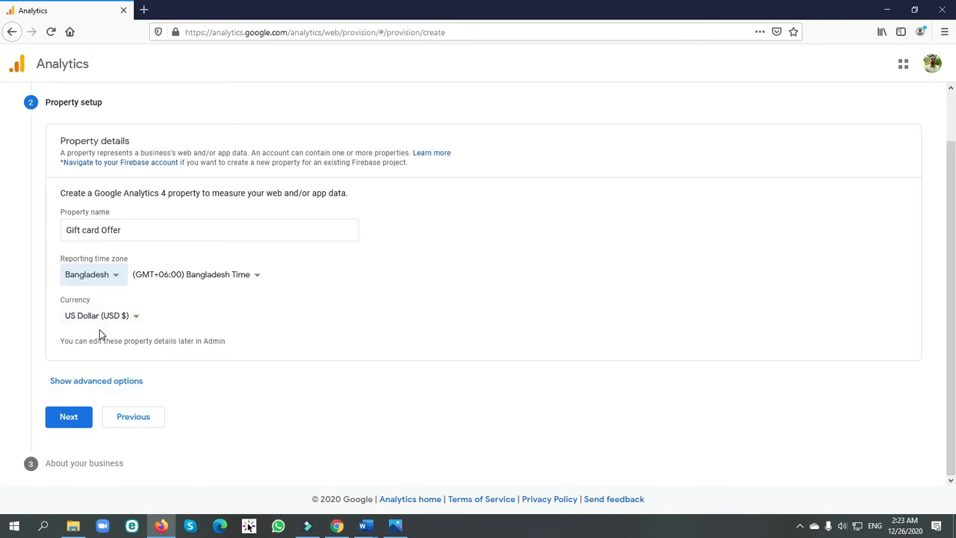
{"action": "left_click", "coordinate": [79, 423]}
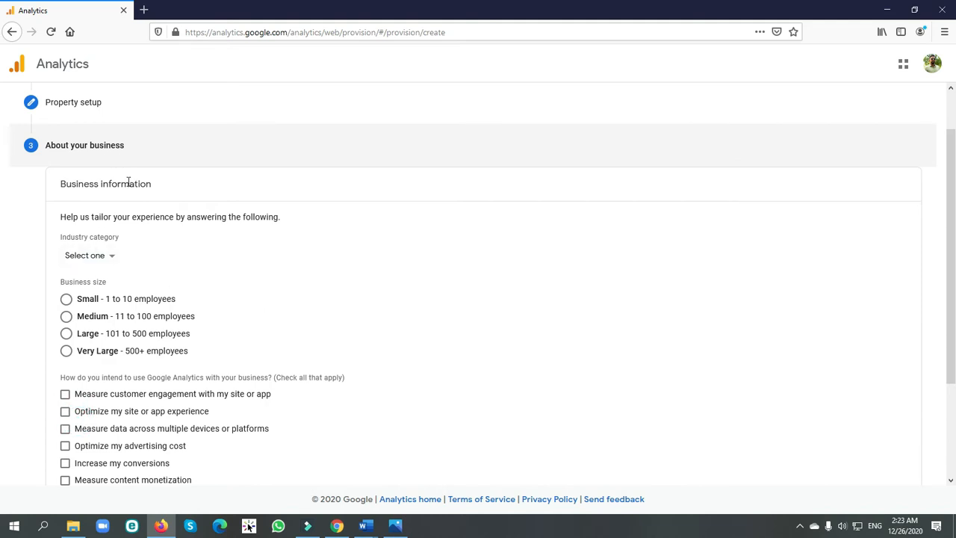
Step: Set the industry category of the business to Beauty & Fitness
{"action": "left_click", "coordinate": [108, 258]}
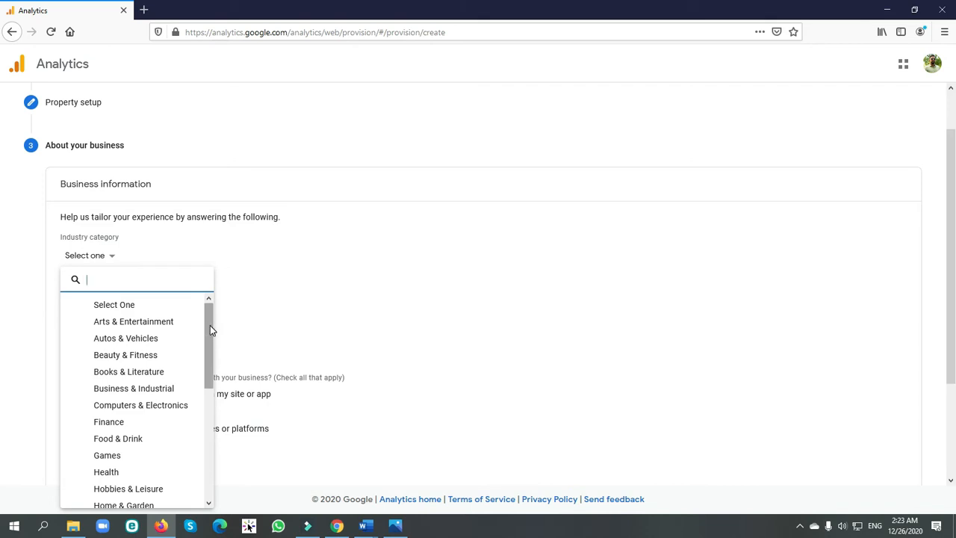
{"action": "left_click", "coordinate": [143, 357]}
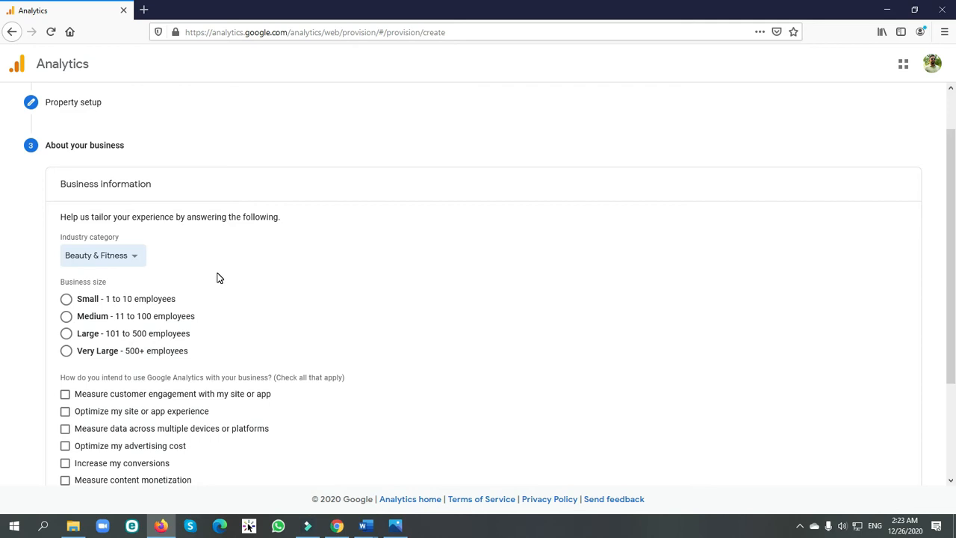
{"action": "left_click", "coordinate": [133, 256]}
{"action": "scroll", "coordinate": [132, 471], "scroll_direction": "down", "scroll_amount": 2}
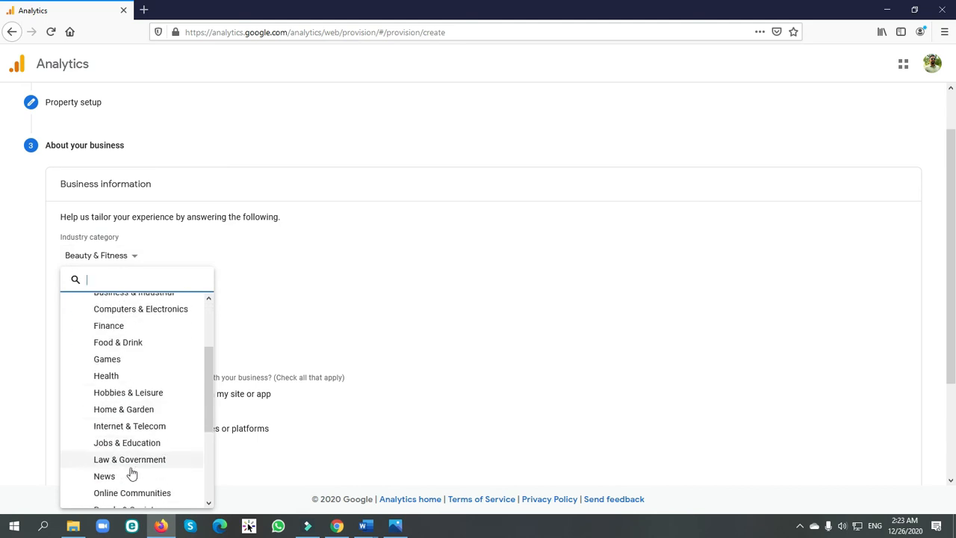
{"action": "scroll", "coordinate": [127, 448], "scroll_direction": "down", "scroll_amount": 4}
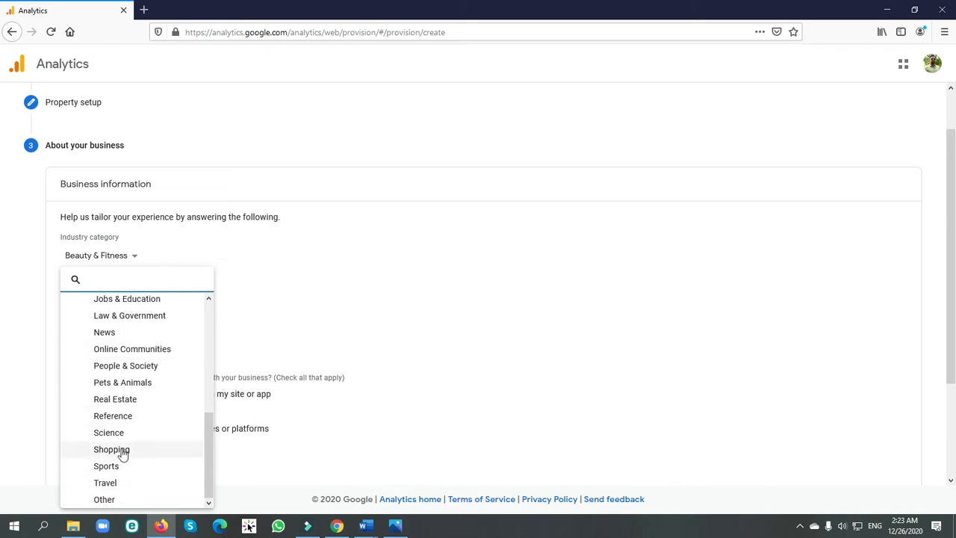
{"action": "left_click", "coordinate": [239, 281]}
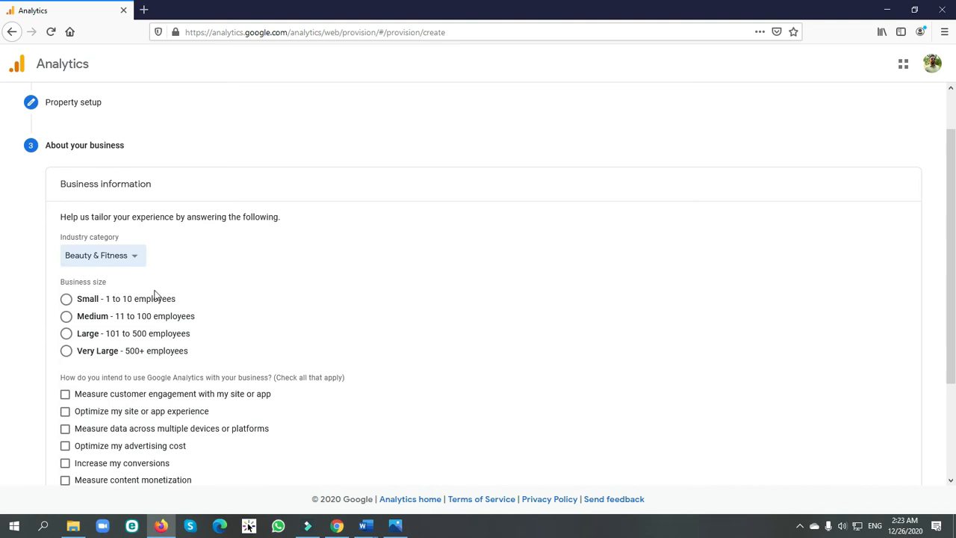
Step: Set the business size to Medium, 11 to 100 employees
{"action": "scroll", "coordinate": [133, 262], "scroll_direction": "down", "scroll_amount": 1}
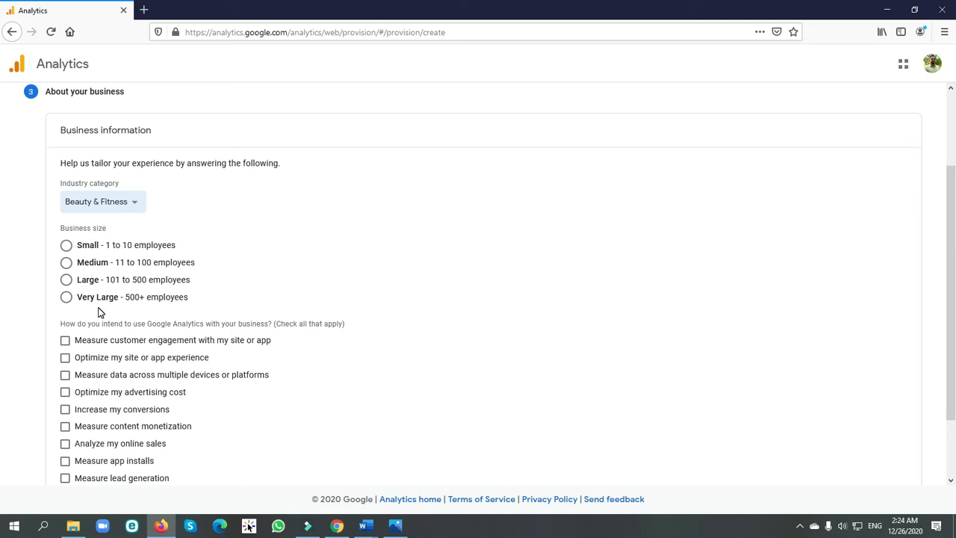
{"action": "left_click", "coordinate": [68, 247]}
{"action": "left_click", "coordinate": [66, 264]}
Step: Select every intended use of Google Analytics for the business, from customer engagement to lead generation, leaving only Other unselected
{"action": "scroll", "coordinate": [117, 312], "scroll_direction": "down", "scroll_amount": 2}
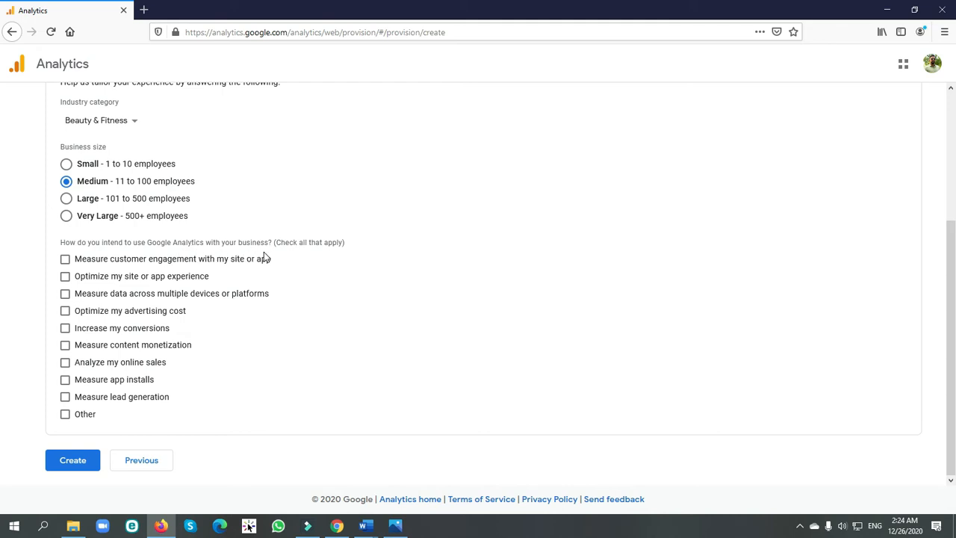
{"action": "left_click", "coordinate": [66, 278]}
{"action": "left_click", "coordinate": [65, 363]}
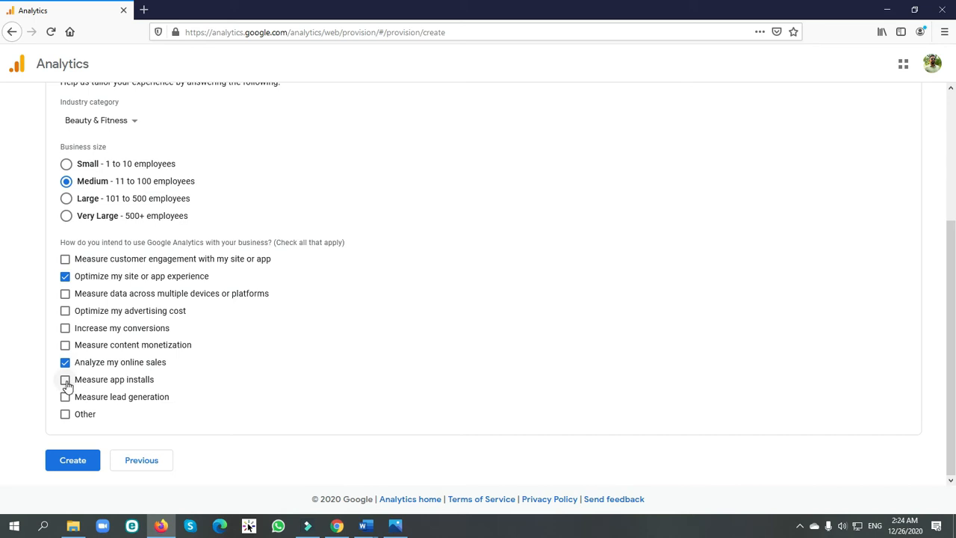
{"action": "left_click", "coordinate": [65, 382]}
{"action": "left_click", "coordinate": [65, 400]}
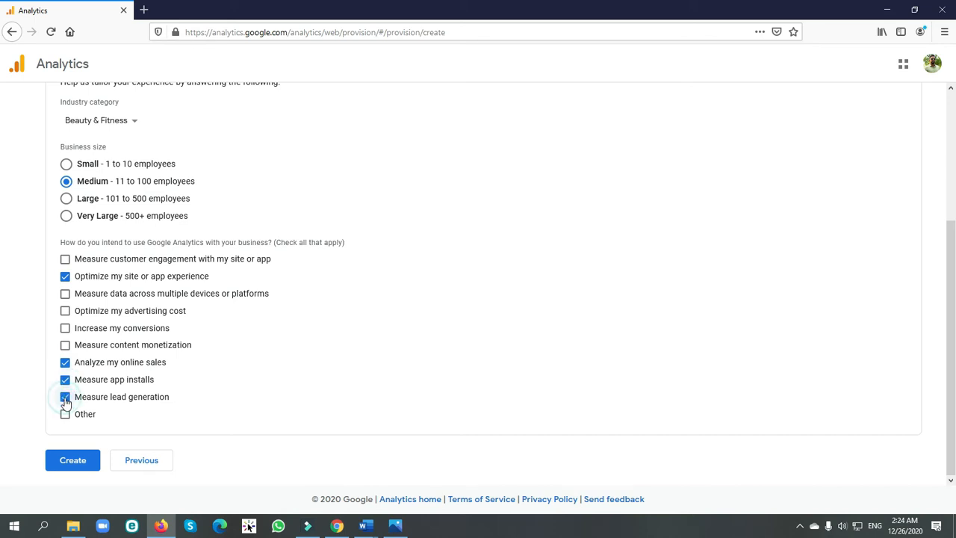
{"action": "left_click", "coordinate": [67, 331]}
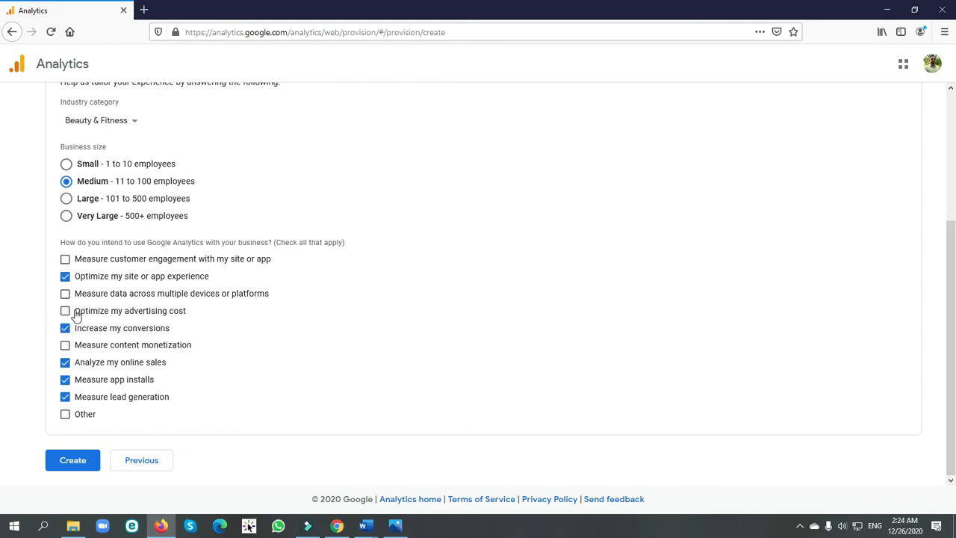
{"action": "left_click", "coordinate": [65, 311]}
{"action": "left_click", "coordinate": [65, 259]}
{"action": "left_click", "coordinate": [66, 295]}
{"action": "left_click", "coordinate": [66, 346]}
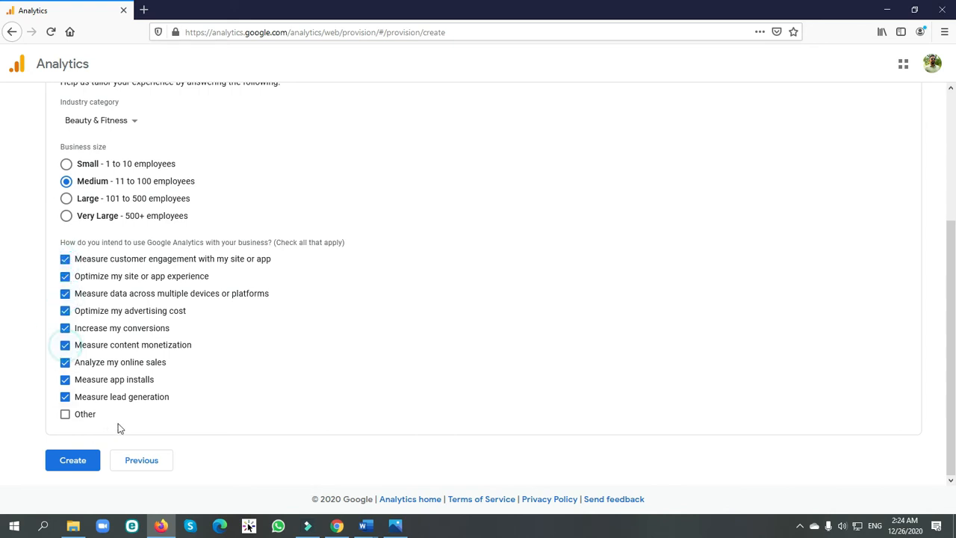
{"action": "left_click", "coordinate": [71, 417]}
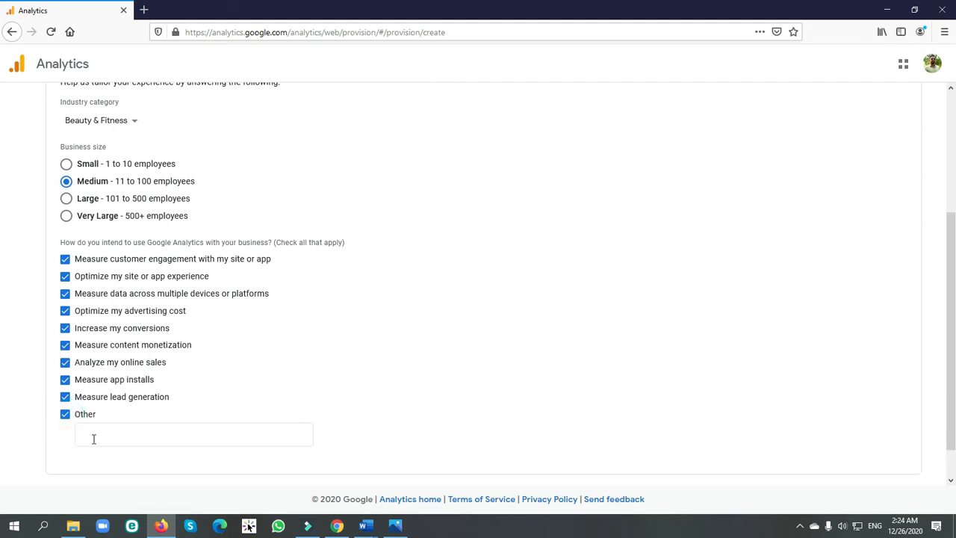
{"action": "left_click", "coordinate": [66, 417]}
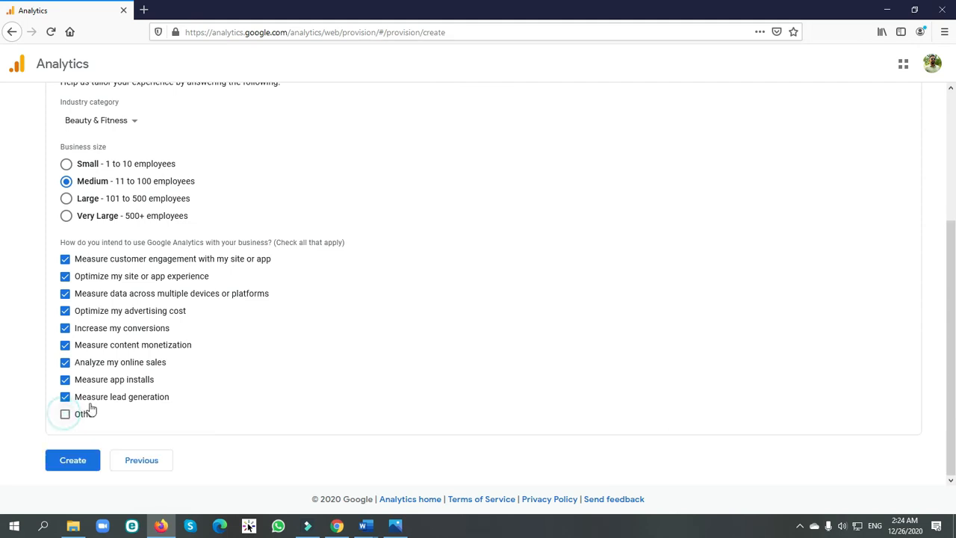
Step: Create the account and set the country of the Terms of Service Agreement to Bangladesh
{"action": "left_click", "coordinate": [72, 462]}
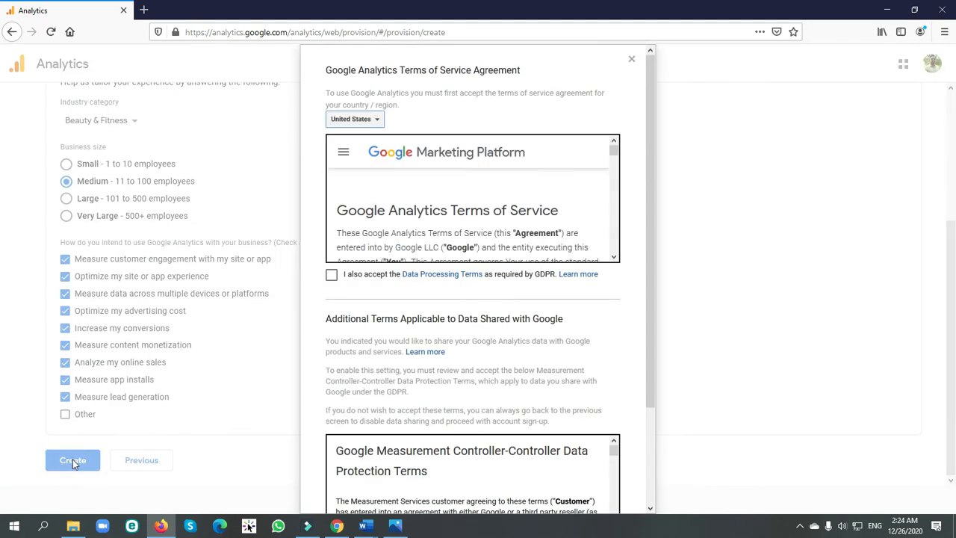
{"action": "left_click", "coordinate": [374, 120]}
{"action": "scroll", "coordinate": [362, 209], "scroll_direction": "down", "scroll_amount": 2}
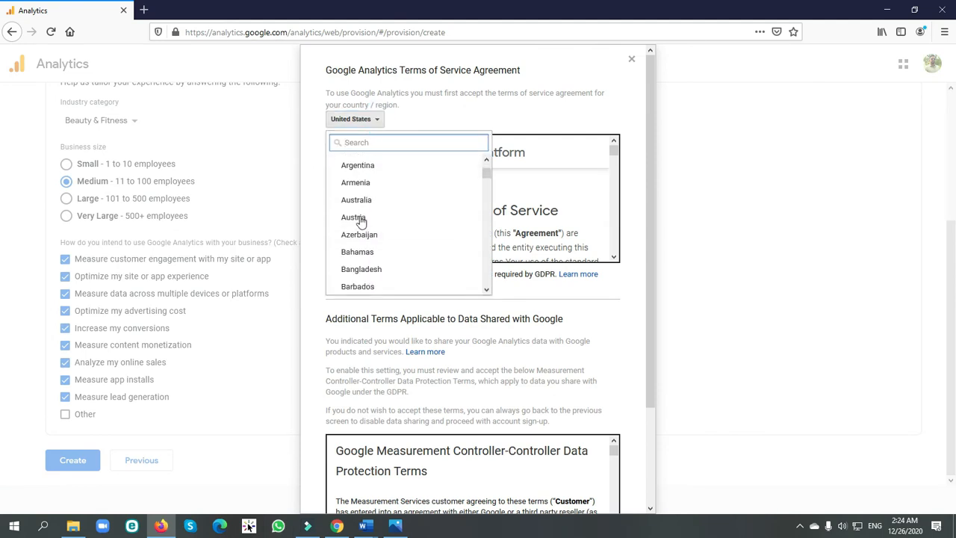
{"action": "left_click", "coordinate": [358, 264]}
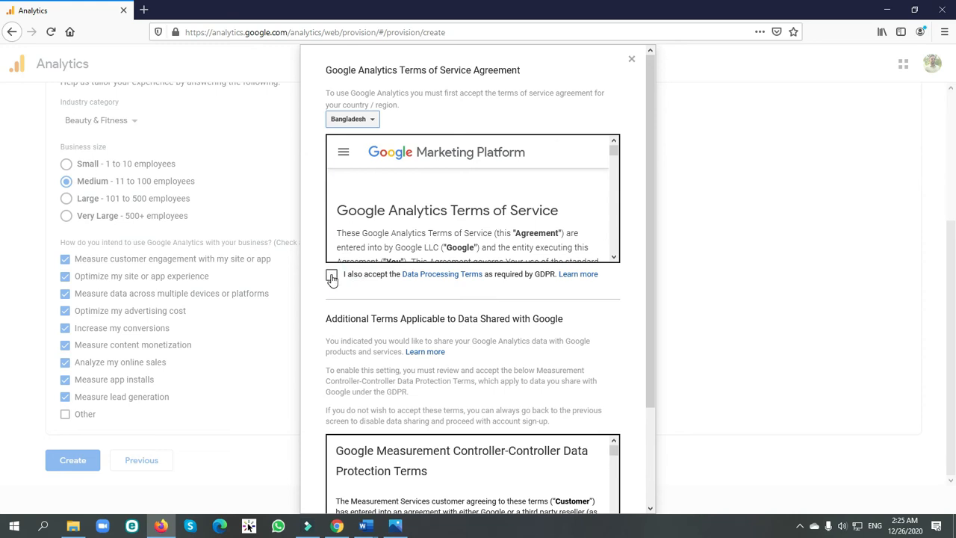
Step: Accept the agreement including the Data Processing Terms and Controller-Controller Data Protection Terms, and save the email preferences with nothing selected
{"action": "left_click", "coordinate": [331, 276]}
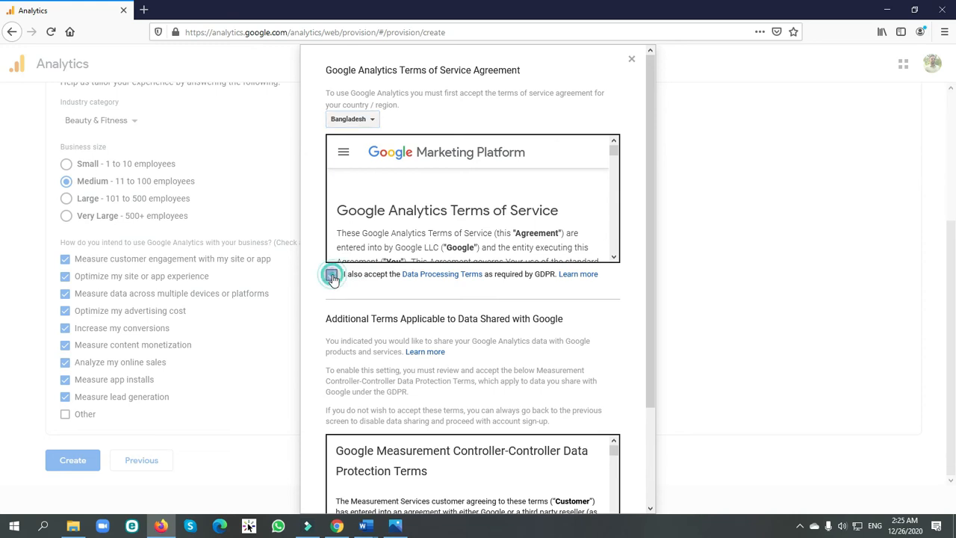
{"action": "scroll", "coordinate": [351, 313], "scroll_direction": "down", "scroll_amount": 3}
{"action": "scroll", "coordinate": [340, 439], "scroll_direction": "down", "scroll_amount": 2}
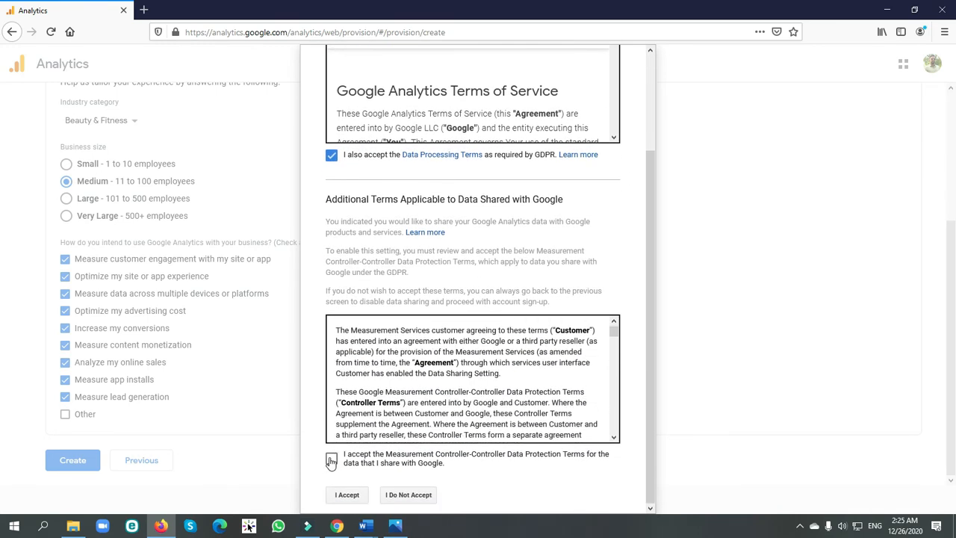
{"action": "left_click", "coordinate": [332, 458]}
{"action": "scroll", "coordinate": [391, 380], "scroll_direction": "down", "scroll_amount": 2}
{"action": "scroll", "coordinate": [391, 379], "scroll_direction": "down", "scroll_amount": 2}
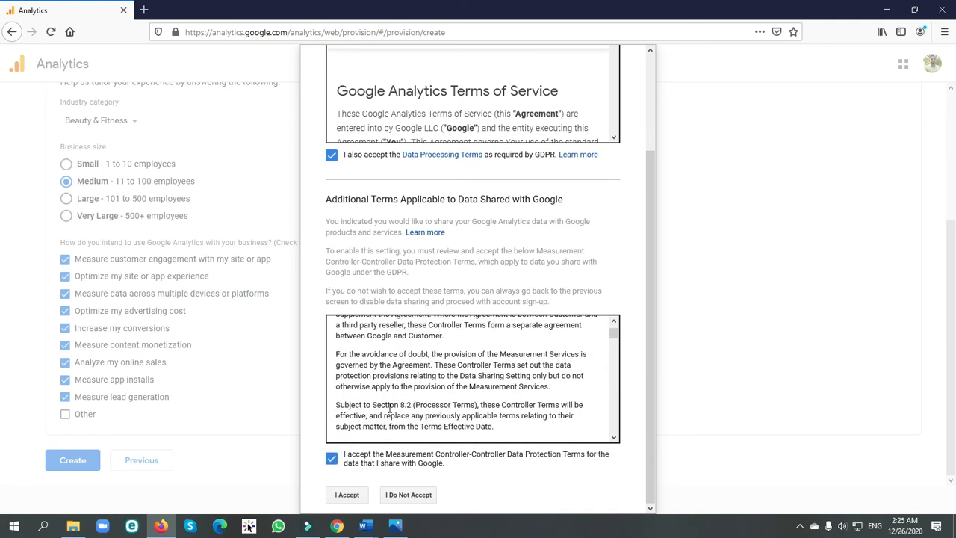
{"action": "left_click", "coordinate": [346, 495]}
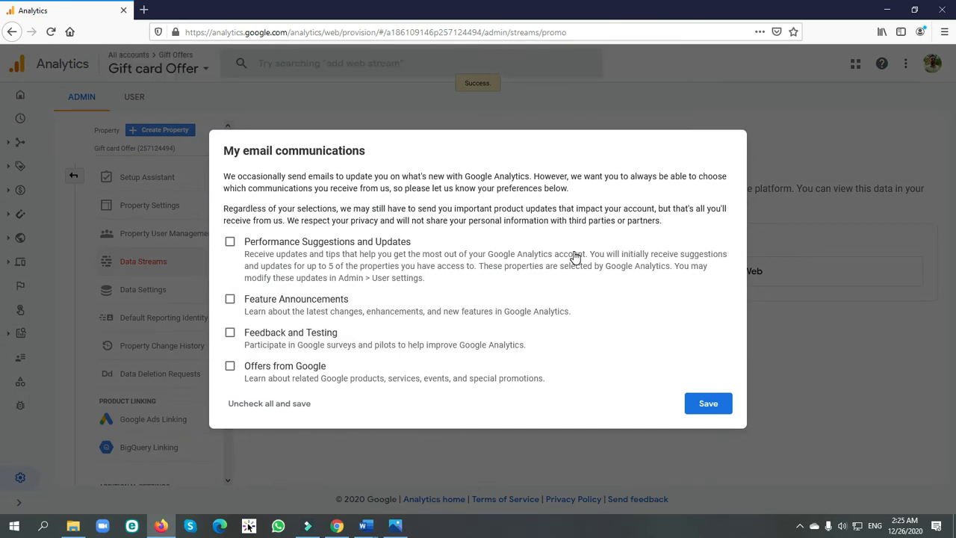
{"action": "left_click", "coordinate": [709, 410]}
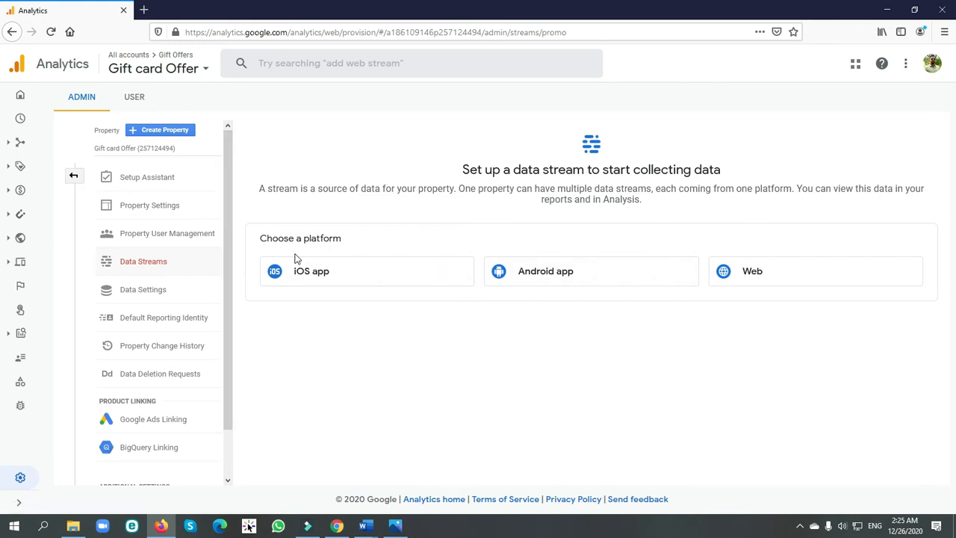
Step: View the property's Home overview, and return to the Data Streams setup in the admin settings, dismissing the tour prompt
{"action": "left_click", "coordinate": [20, 95]}
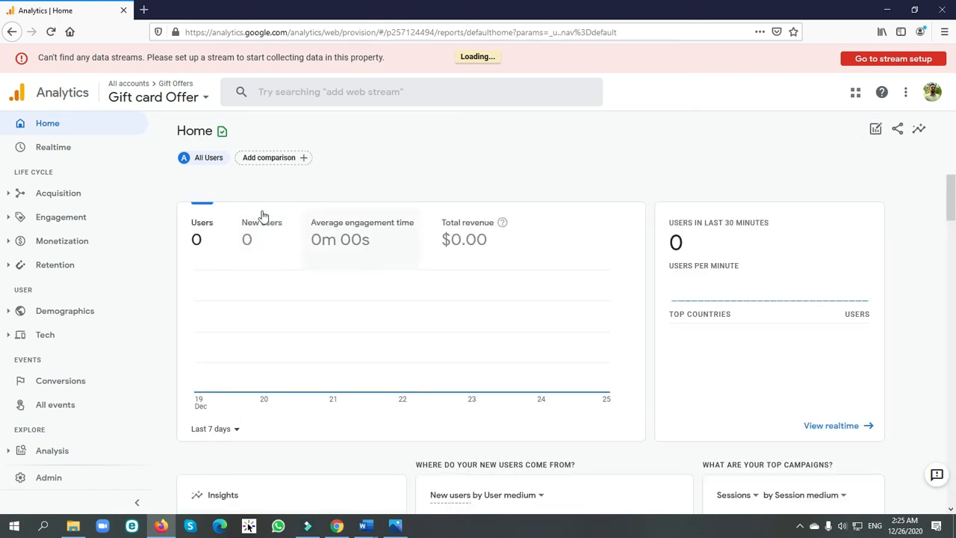
{"action": "scroll", "coordinate": [111, 420], "scroll_direction": "down", "scroll_amount": 1}
{"action": "left_click", "coordinate": [30, 479]}
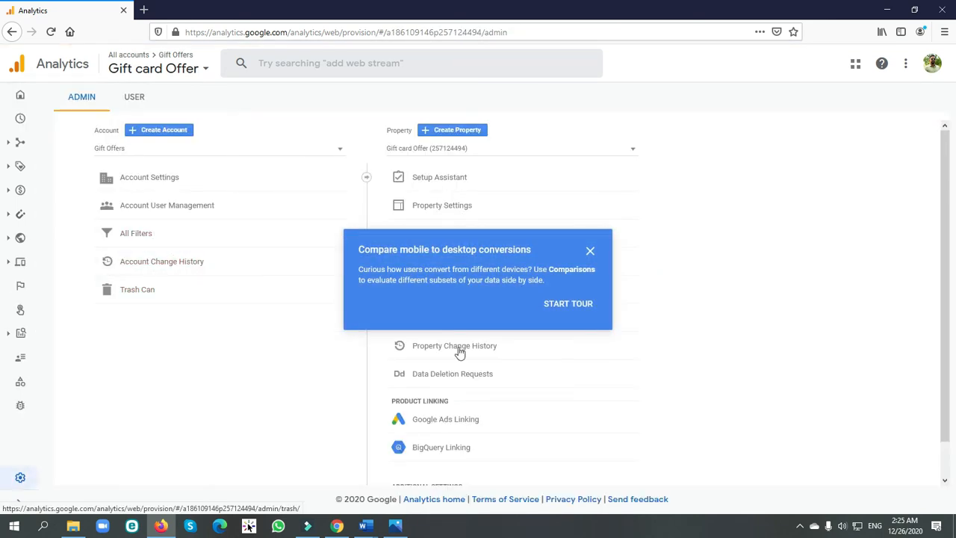
{"action": "left_click", "coordinate": [590, 254]}
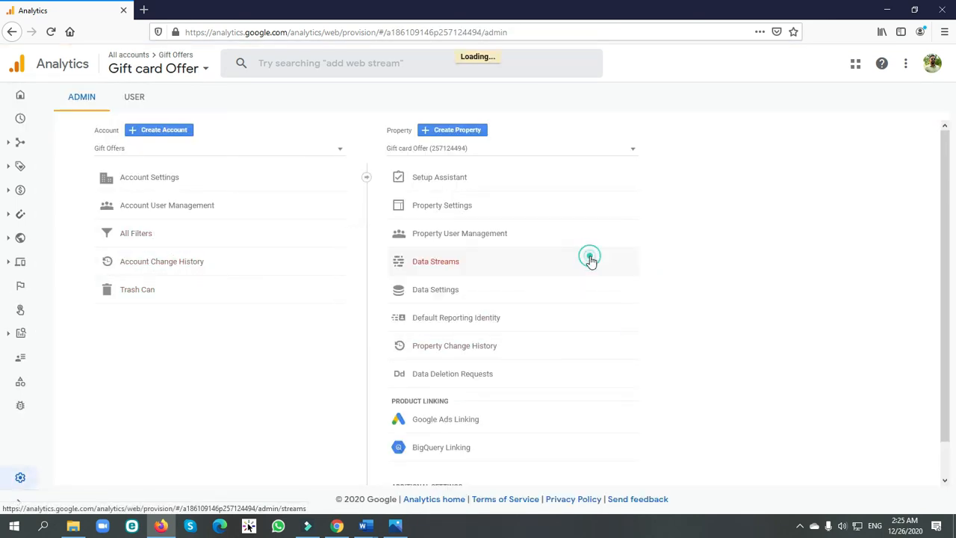
{"action": "left_click", "coordinate": [452, 268]}
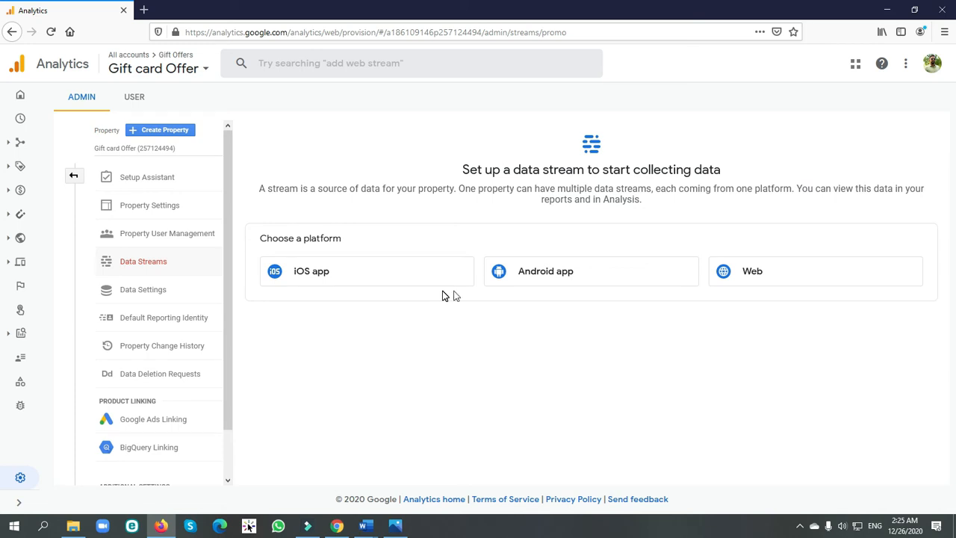
{"action": "left_click", "coordinate": [755, 273]}
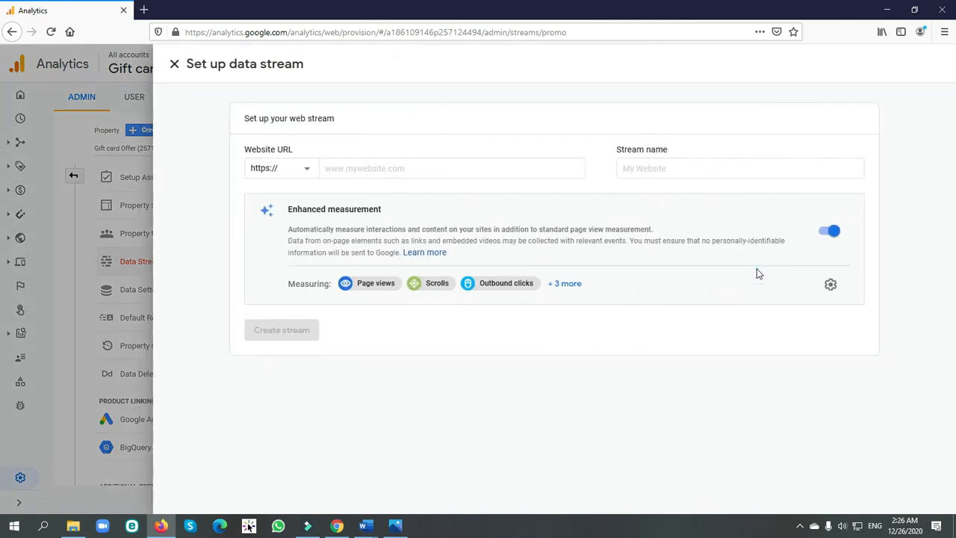
{"action": "left_click", "coordinate": [381, 170]}
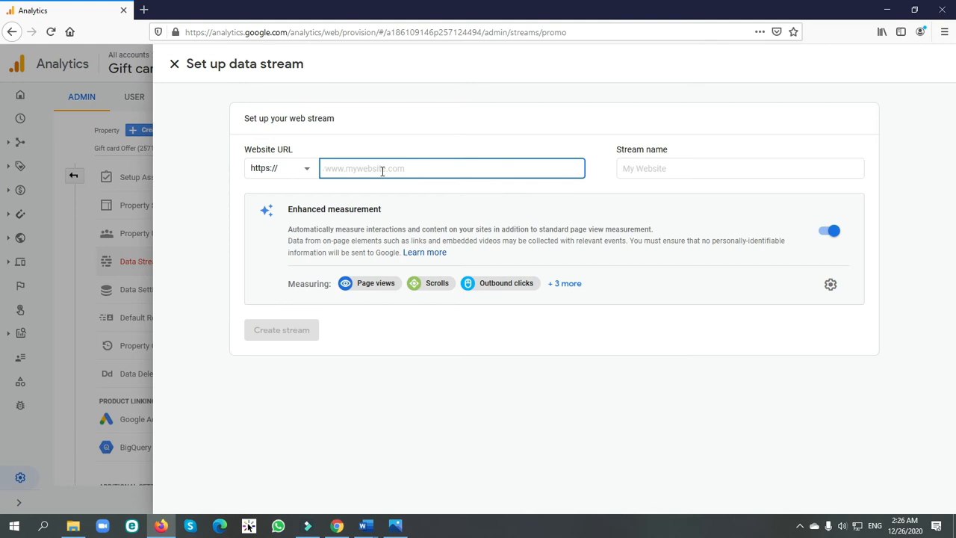
{"action": "type", "text": "giftcardgiveaway.xyz"}
{"action": "left_click", "coordinate": [650, 167]}
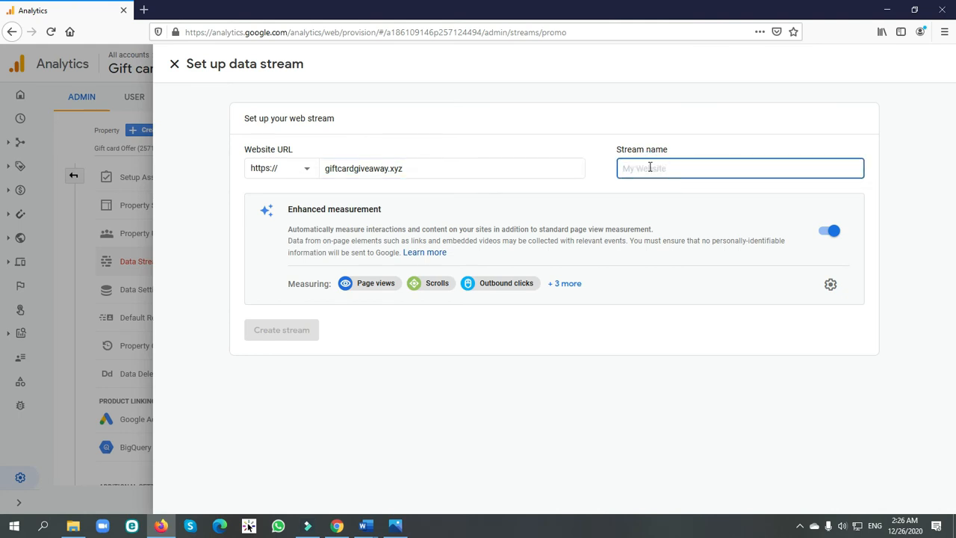
{"action": "type", "text": "Gif"}
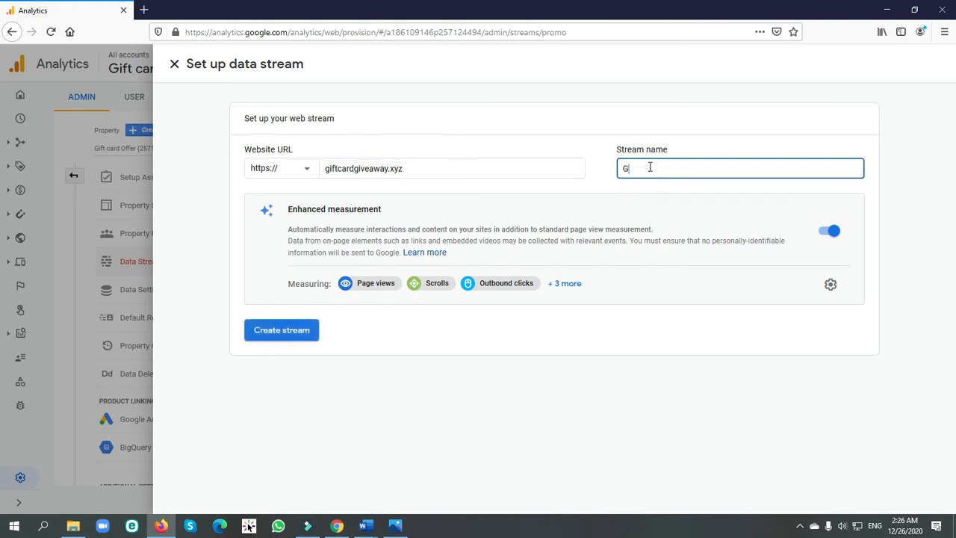
{"action": "type", "text": "t Offers"}
{"action": "left_click", "coordinate": [298, 337]}
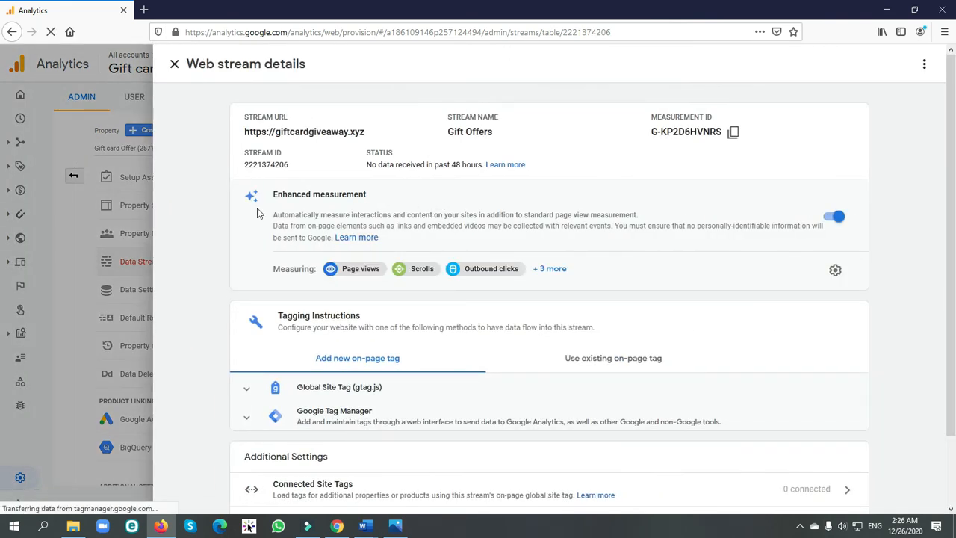
{"action": "key", "text": "Escape"}
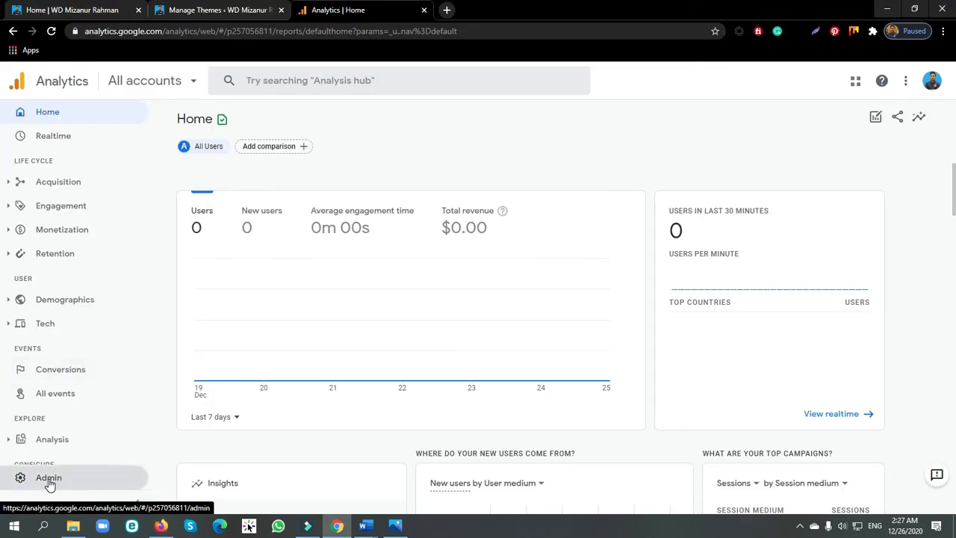
Step: Copy the Global Site Tag (gtag.js) code from the WordPress site's existing web stream in the property's Data Streams settings
{"action": "left_click", "coordinate": [45, 481]}
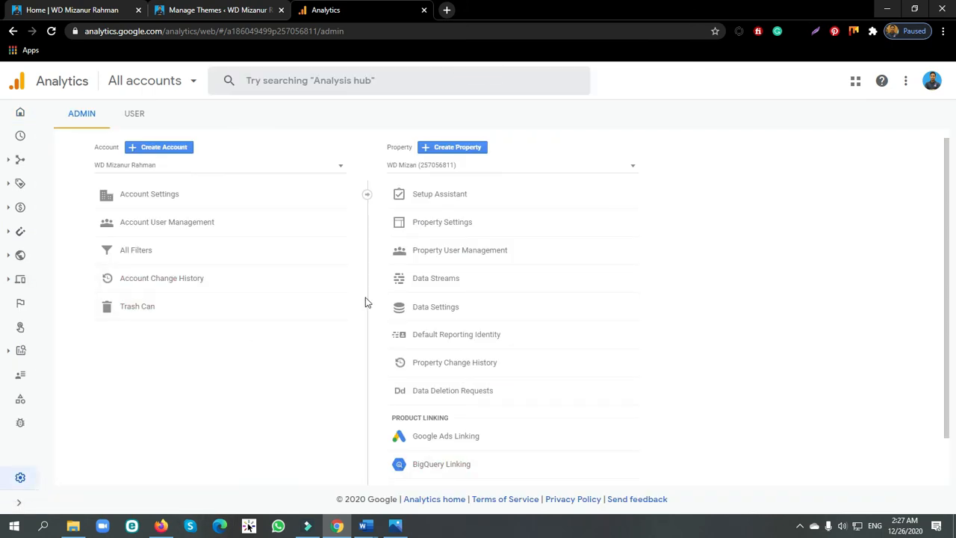
{"action": "left_click", "coordinate": [452, 284]}
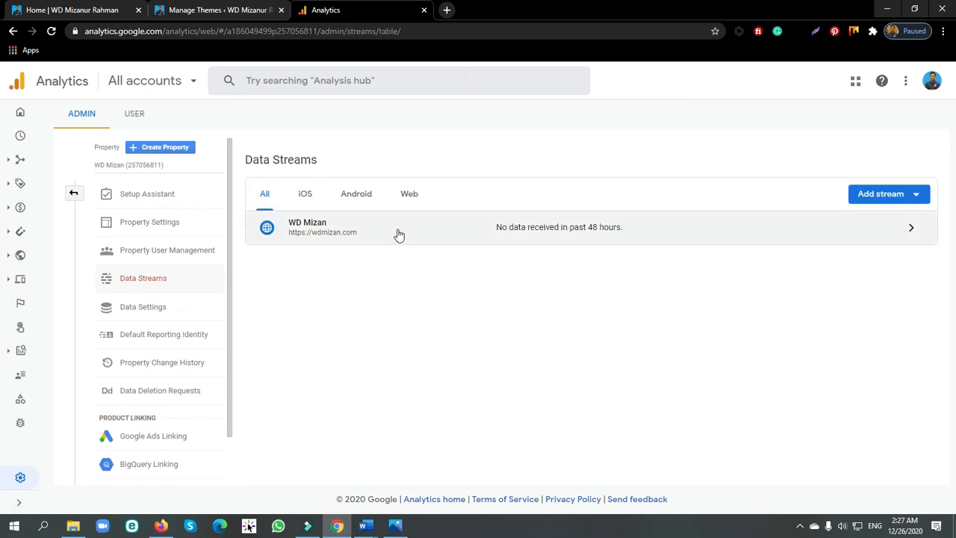
{"action": "left_click", "coordinate": [460, 234]}
{"action": "scroll", "coordinate": [459, 237], "scroll_direction": "down", "scroll_amount": 1}
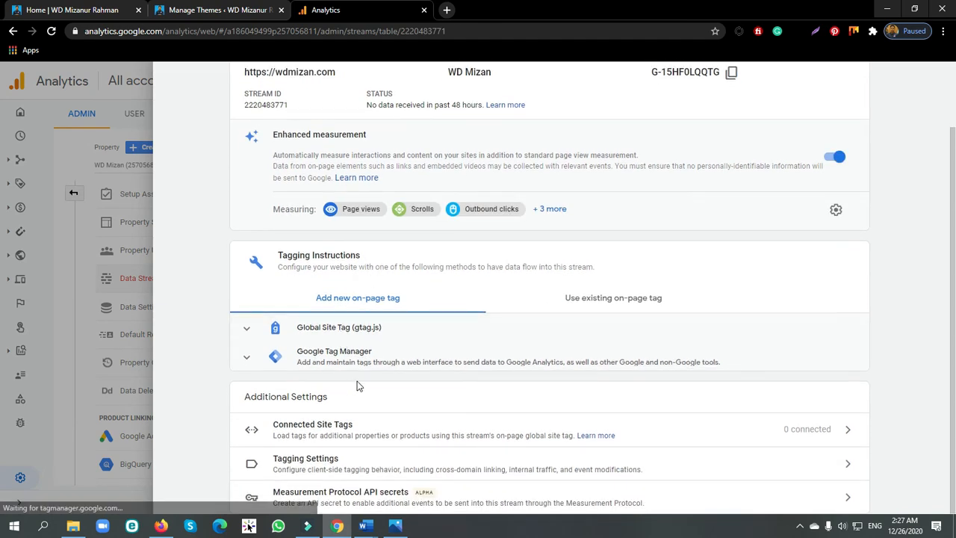
{"action": "left_click", "coordinate": [325, 336]}
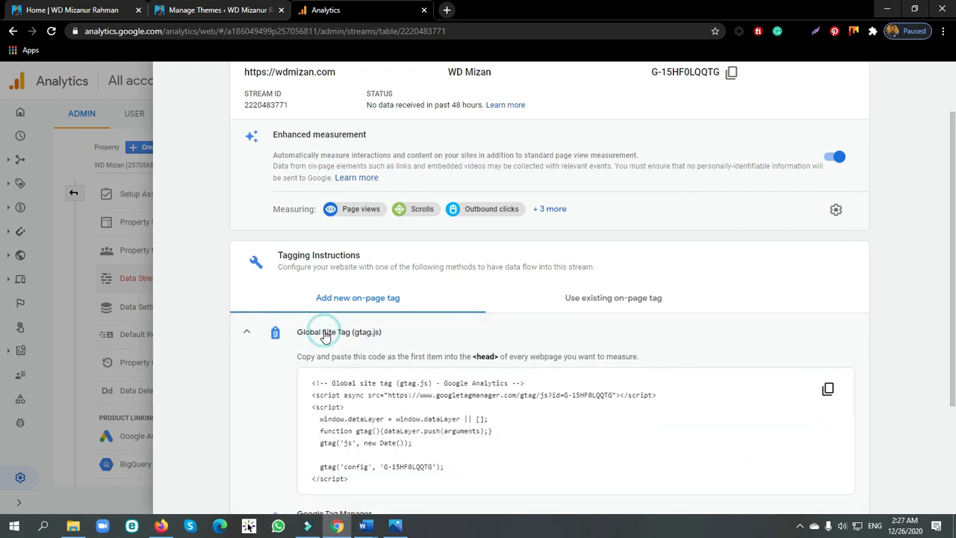
{"action": "scroll", "coordinate": [321, 314], "scroll_direction": "down", "scroll_amount": 2}
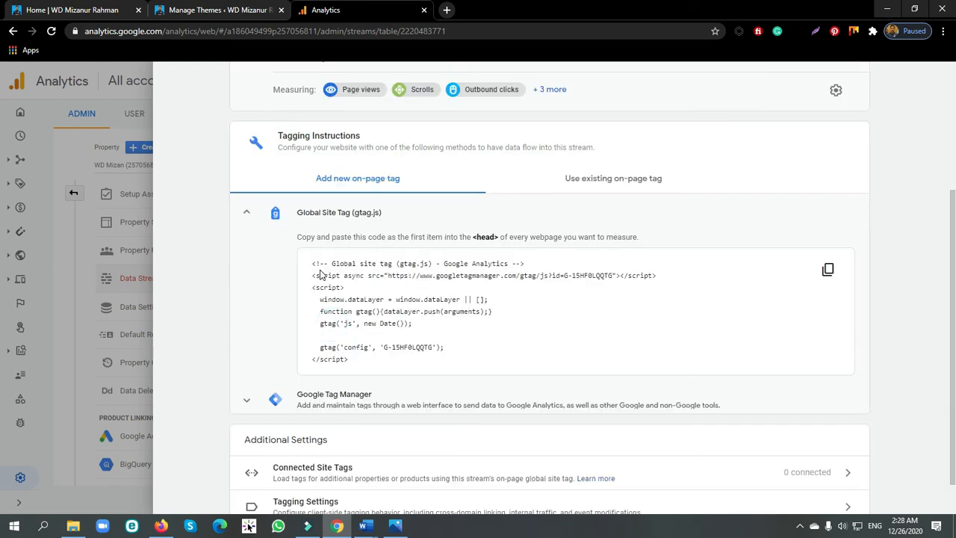
{"action": "left_click", "coordinate": [829, 271]}
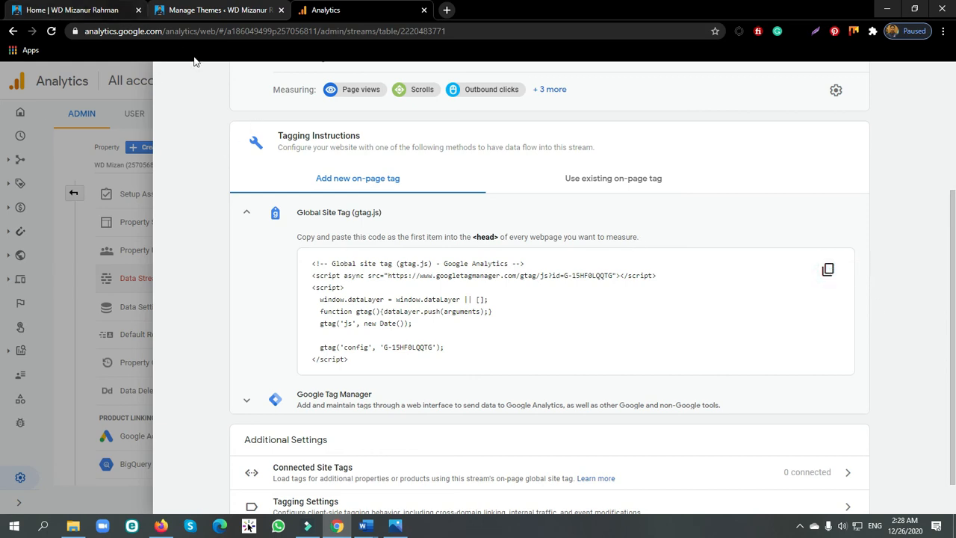
Step: Switch to the site's WordPress admin and open the Airi theme's Theme Header file (header.php) in the Theme Editor
{"action": "left_click", "coordinate": [224, 10]}
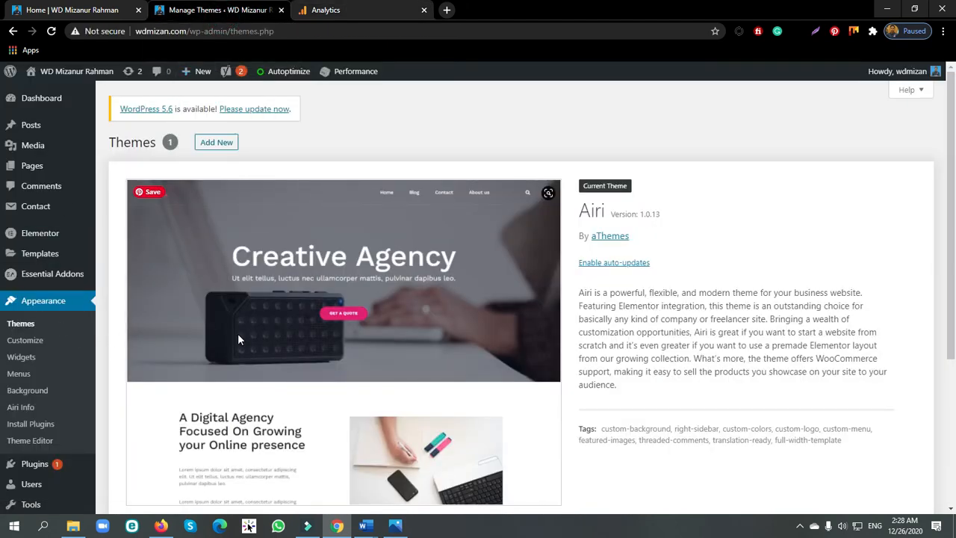
{"action": "left_click", "coordinate": [56, 308]}
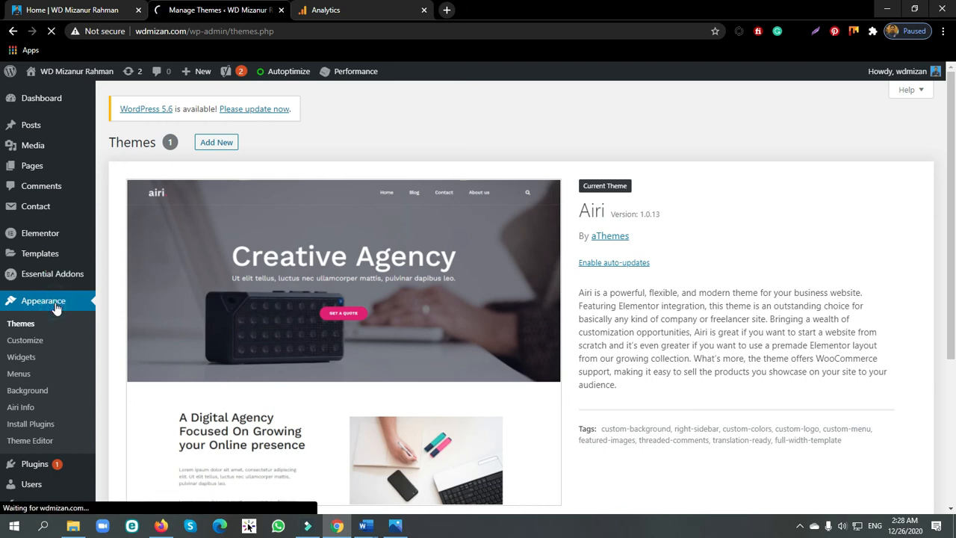
{"action": "left_click", "coordinate": [30, 441]}
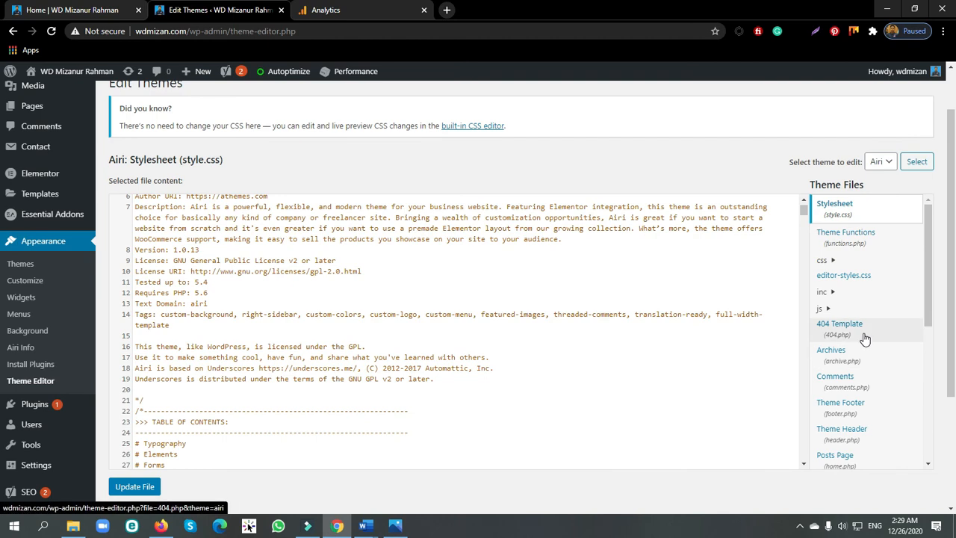
{"action": "scroll", "coordinate": [863, 338], "scroll_direction": "down", "scroll_amount": 1}
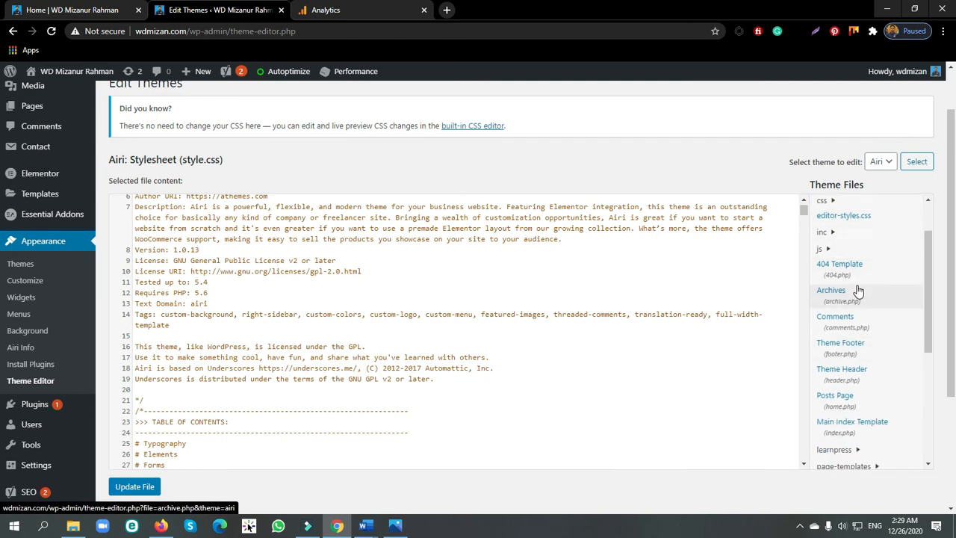
{"action": "left_click", "coordinate": [849, 377]}
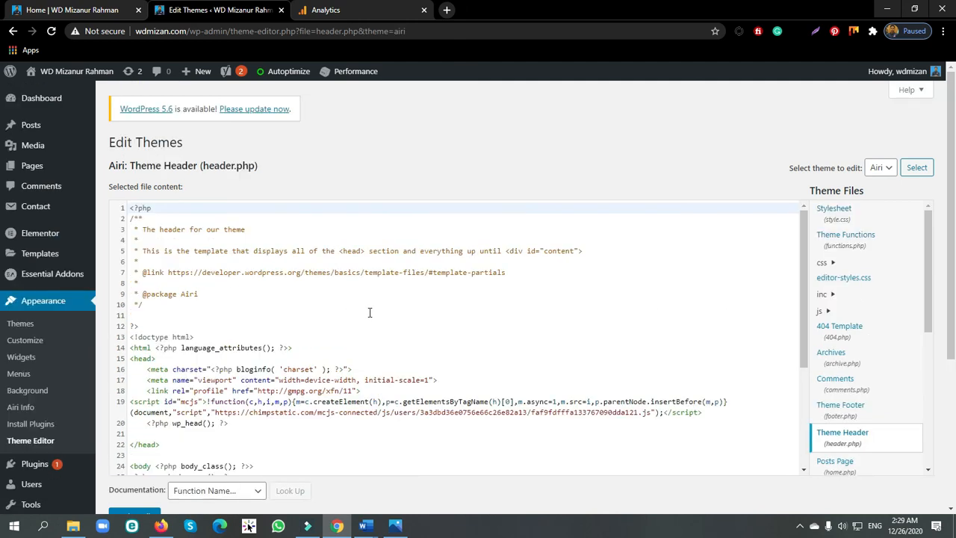
Step: Paste the copied Global Site Tag code on a new line directly after the opening <head> tag in header.php and update the file
{"action": "scroll", "coordinate": [319, 304], "scroll_direction": "down", "scroll_amount": 1}
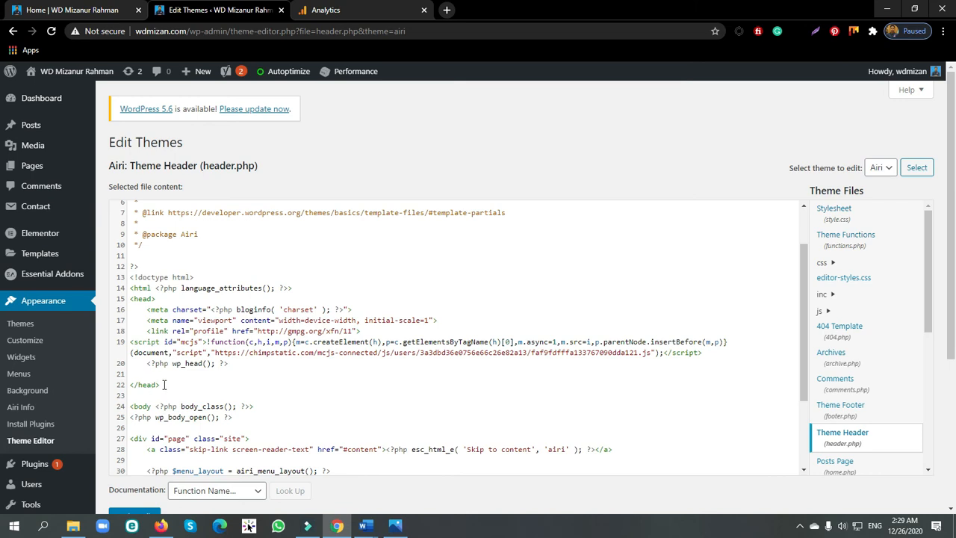
{"action": "left_click", "coordinate": [162, 298]}
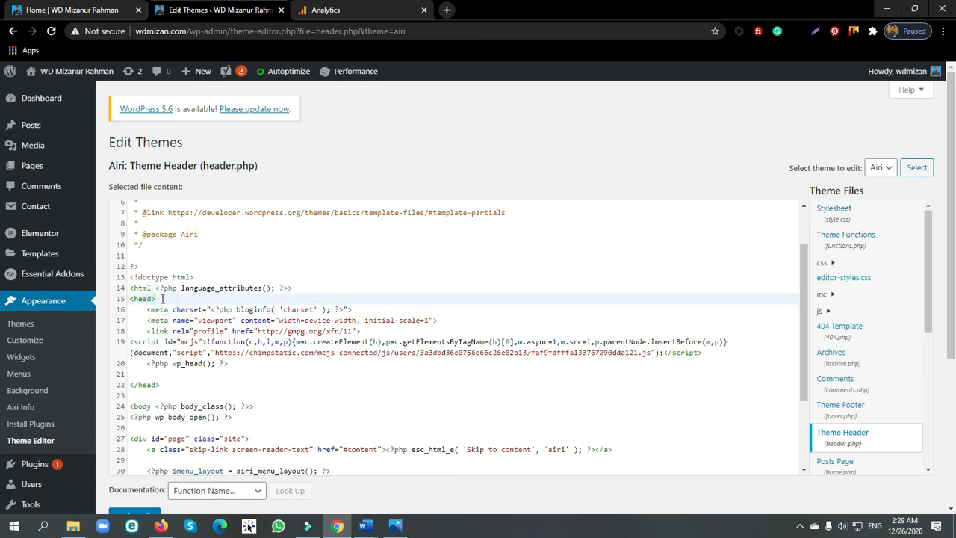
{"action": "key", "text": "Return"}
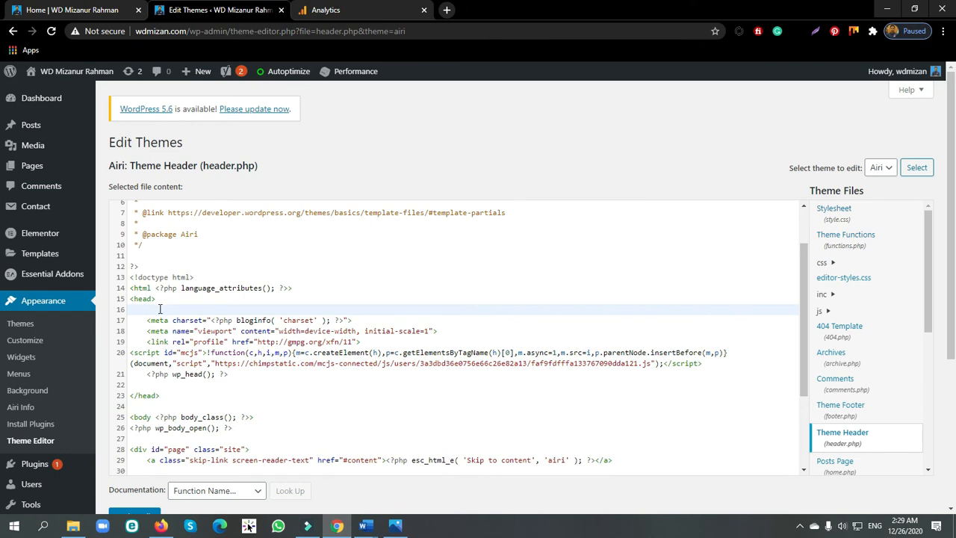
{"action": "right_click", "coordinate": [161, 308]}
{"action": "left_click", "coordinate": [179, 397]}
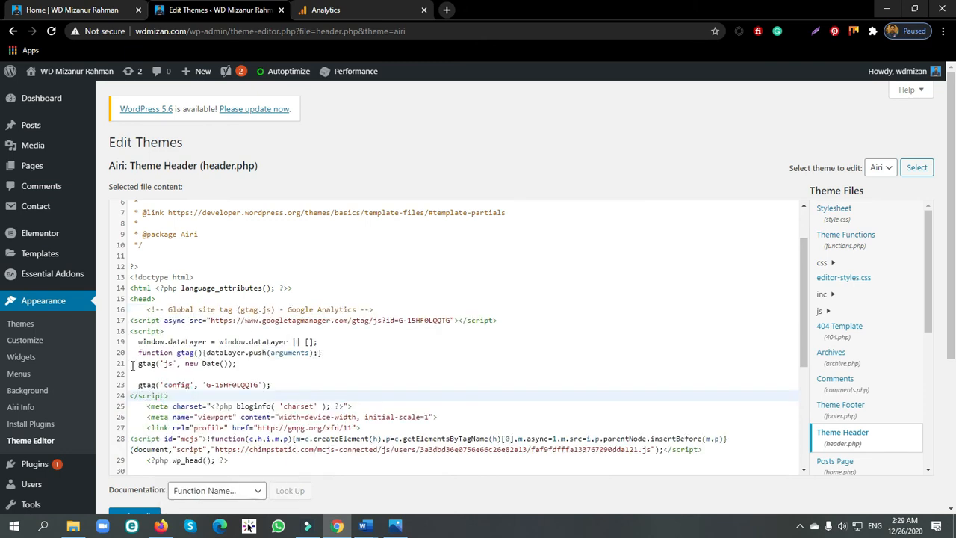
{"action": "scroll", "coordinate": [210, 410], "scroll_direction": "down", "scroll_amount": 5}
{"action": "scroll", "coordinate": [210, 409], "scroll_direction": "down", "scroll_amount": 1}
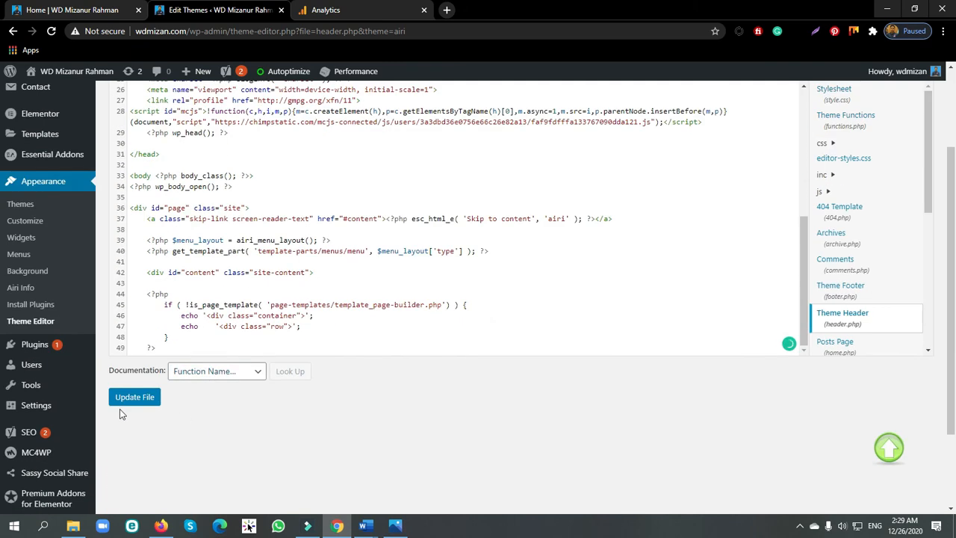
{"action": "left_click", "coordinate": [134, 398]}
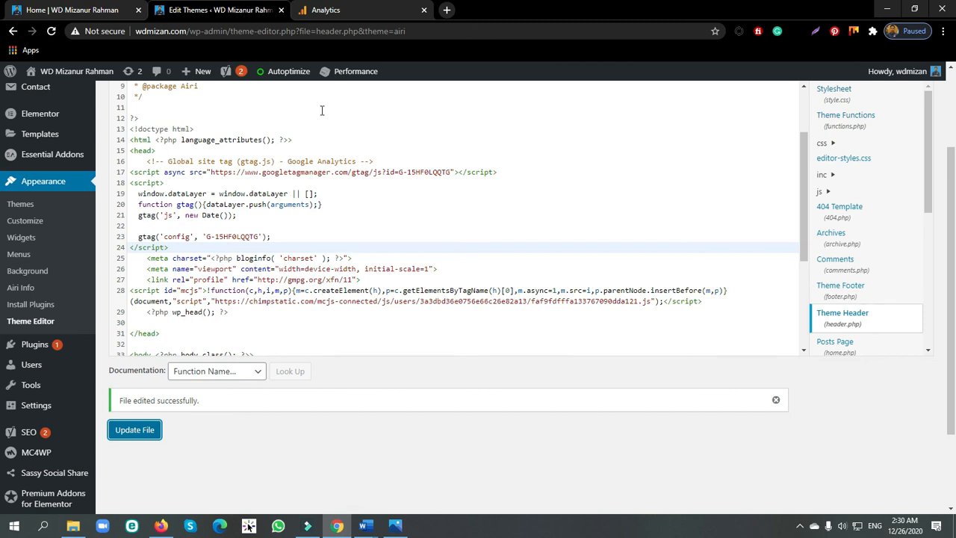
Step: Return to Google Analytics, reopen the web stream's details to review its Global Site Tag instructions, and close them
{"action": "left_click", "coordinate": [346, 9]}
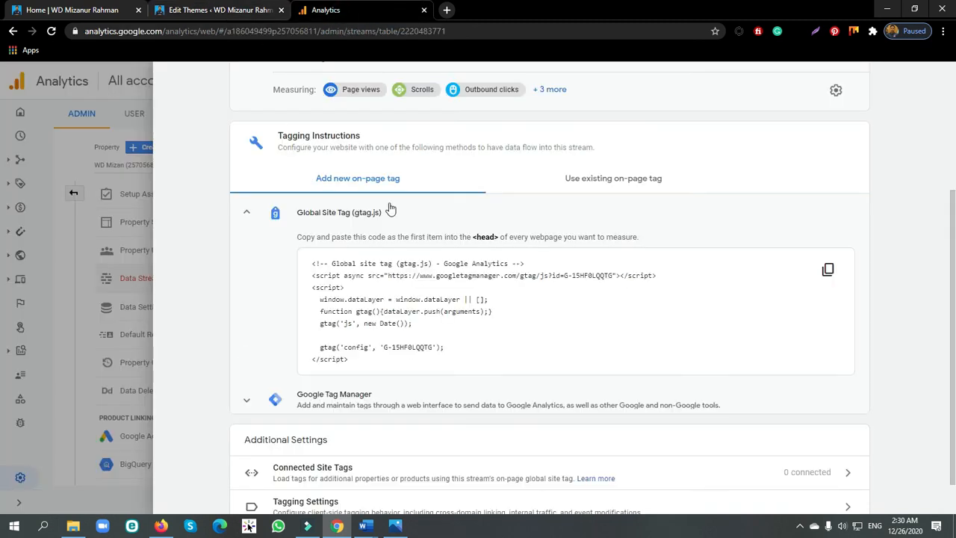
{"action": "scroll", "coordinate": [264, 256], "scroll_direction": "up", "scroll_amount": 3}
{"action": "left_click", "coordinate": [174, 80]}
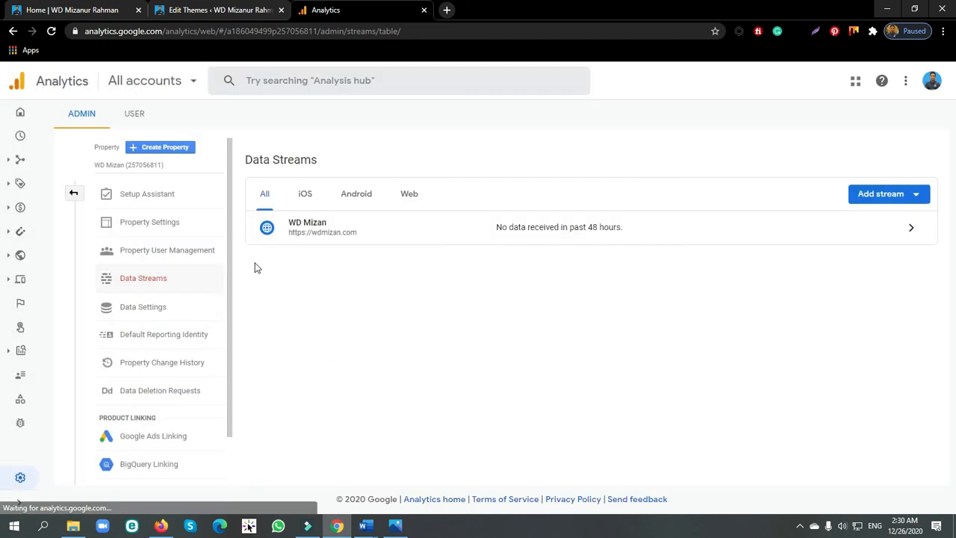
{"action": "left_click", "coordinate": [359, 237]}
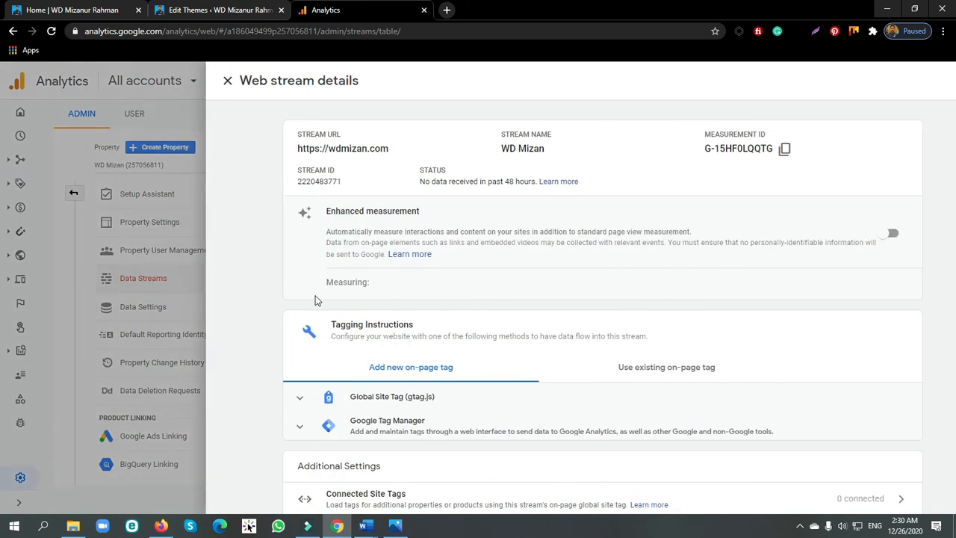
{"action": "scroll", "coordinate": [351, 331], "scroll_direction": "down", "scroll_amount": 2}
{"action": "left_click", "coordinate": [334, 332]}
{"action": "scroll", "coordinate": [337, 373], "scroll_direction": "down", "scroll_amount": 2}
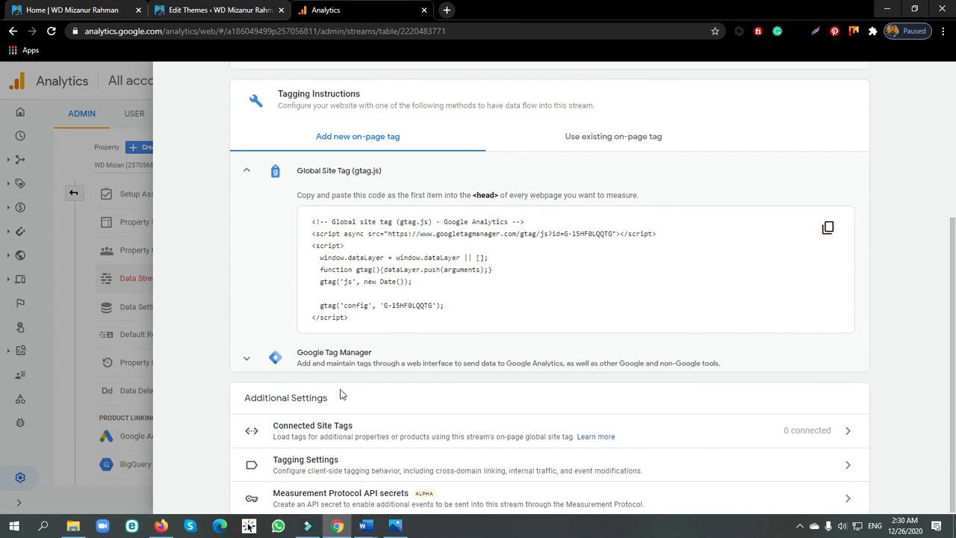
{"action": "key", "text": "Escape"}
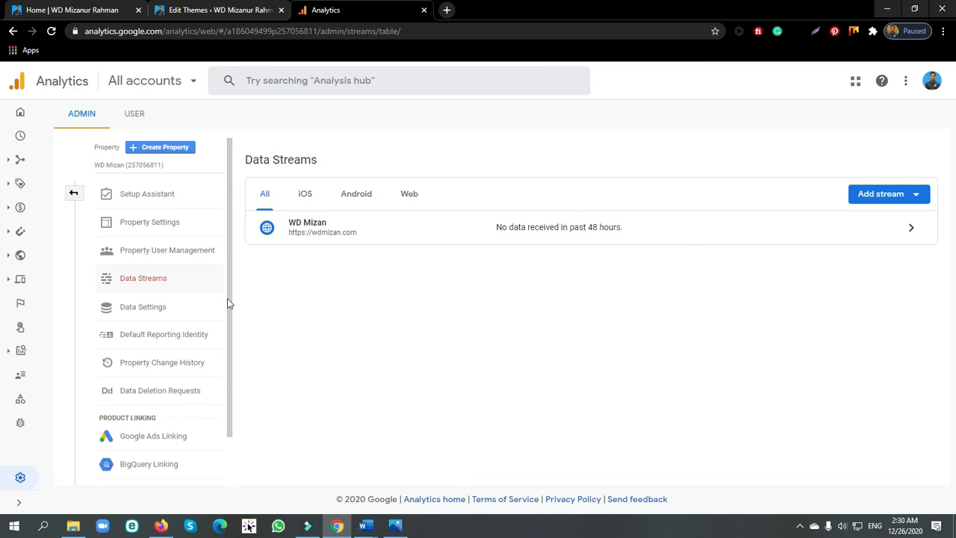
Step: Examine the property's Home overview, including the user, country, retention, conversion and platform cards
{"action": "left_click", "coordinate": [21, 112]}
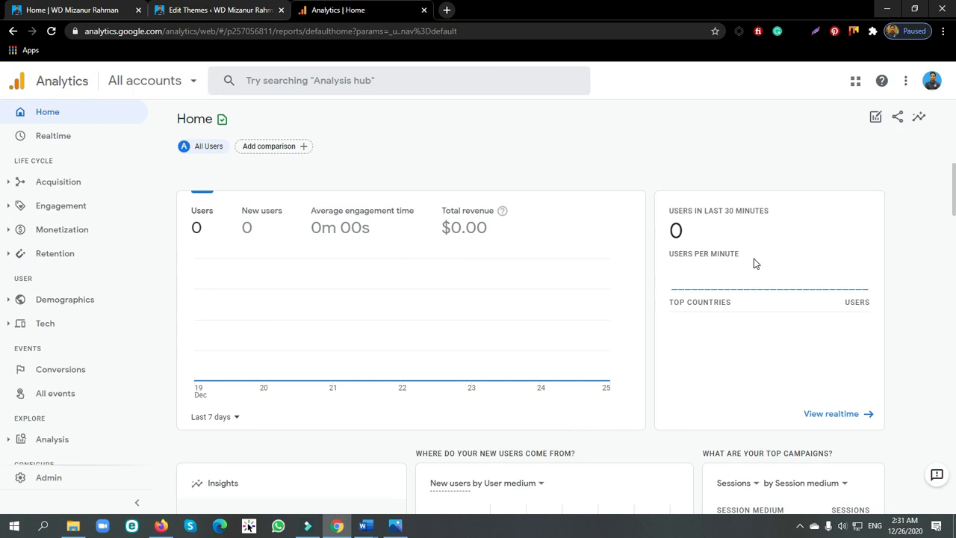
{"action": "scroll", "coordinate": [411, 326], "scroll_direction": "down", "scroll_amount": 2}
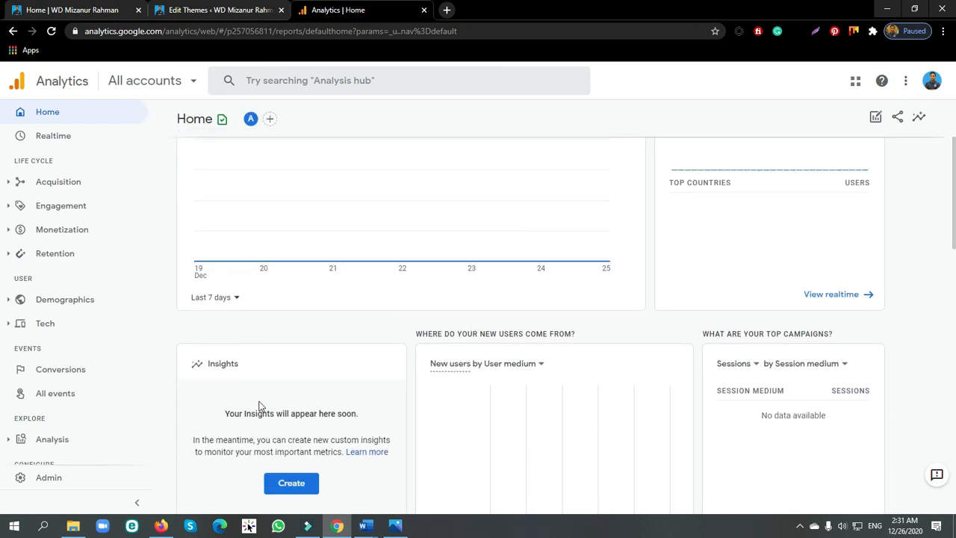
{"action": "scroll", "coordinate": [346, 321], "scroll_direction": "down", "scroll_amount": 6}
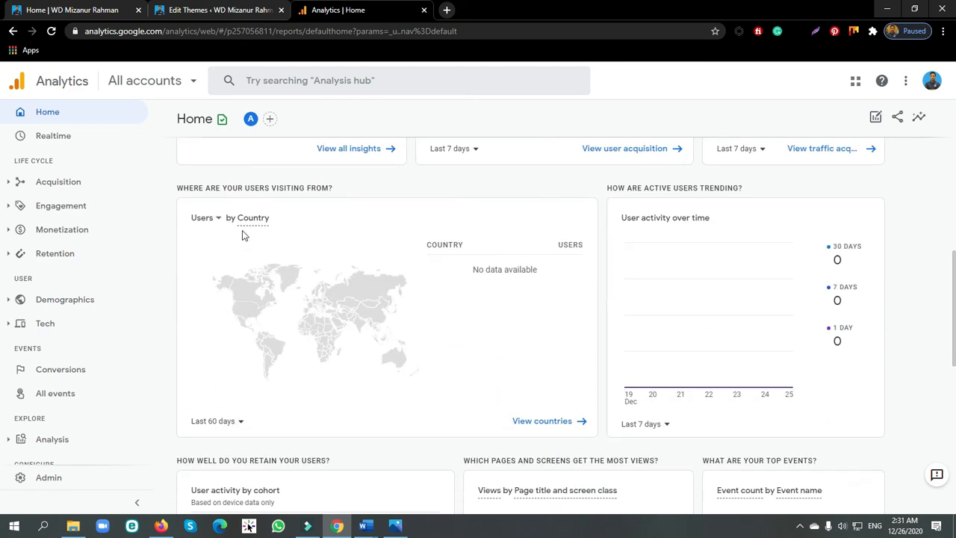
{"action": "mouse_move", "coordinate": [366, 298]}
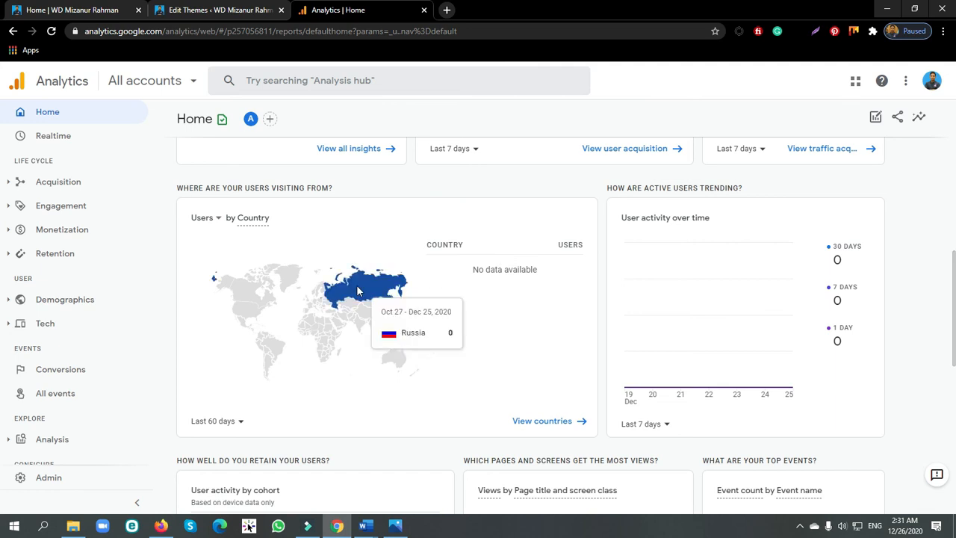
{"action": "scroll", "coordinate": [357, 298], "scroll_direction": "down", "scroll_amount": 4}
{"action": "scroll", "coordinate": [334, 308], "scroll_direction": "down", "scroll_amount": 3}
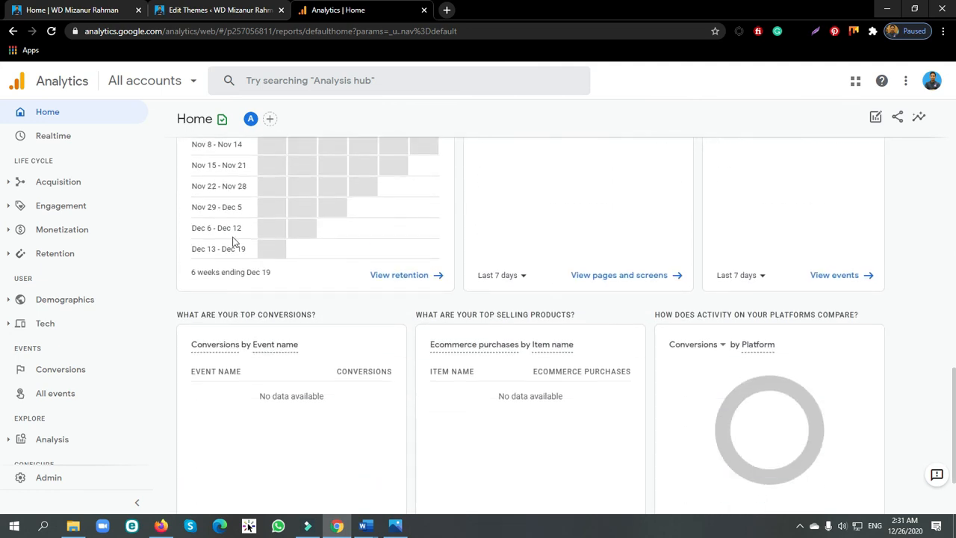